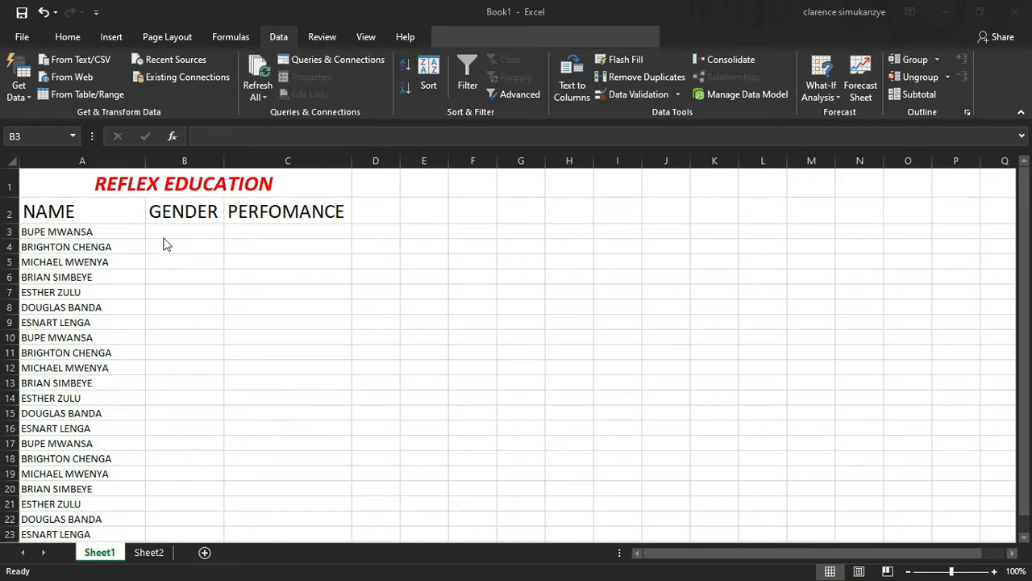
Settle on cell B3 under GENDER and return to the Data ribbon commands
click(170, 237)
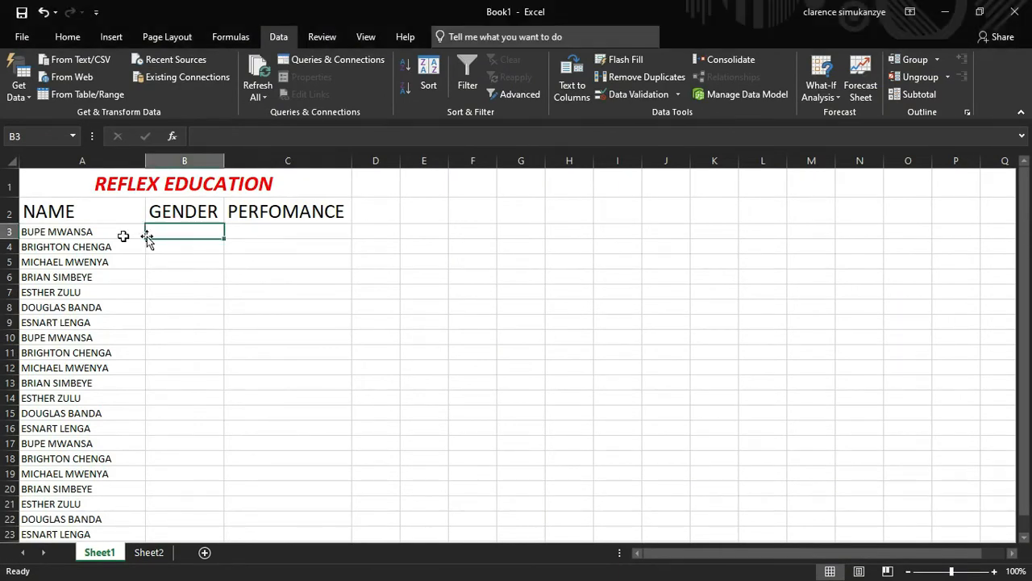
drag(48, 230, 81, 482)
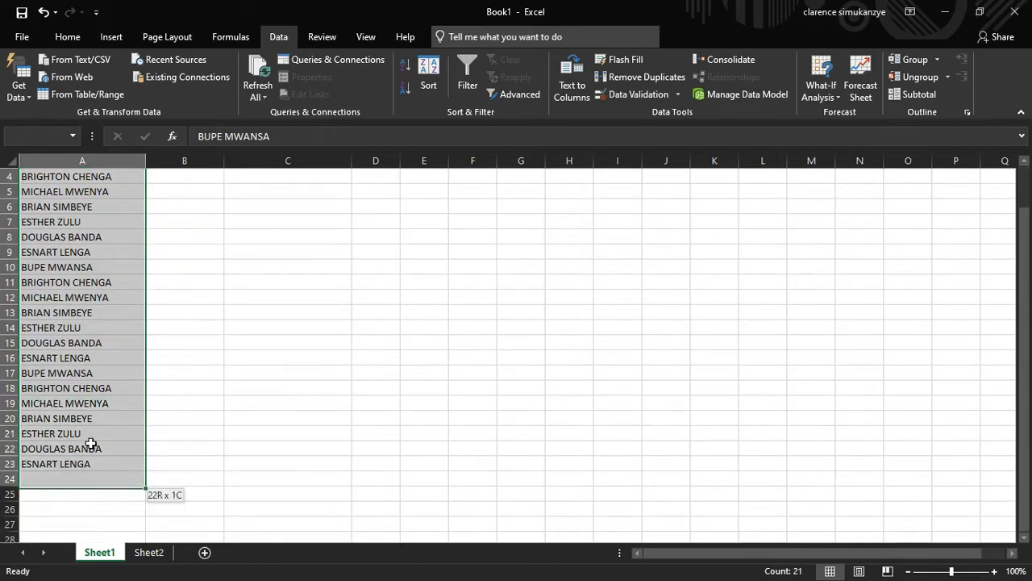
drag(1028, 316, 924, 231)
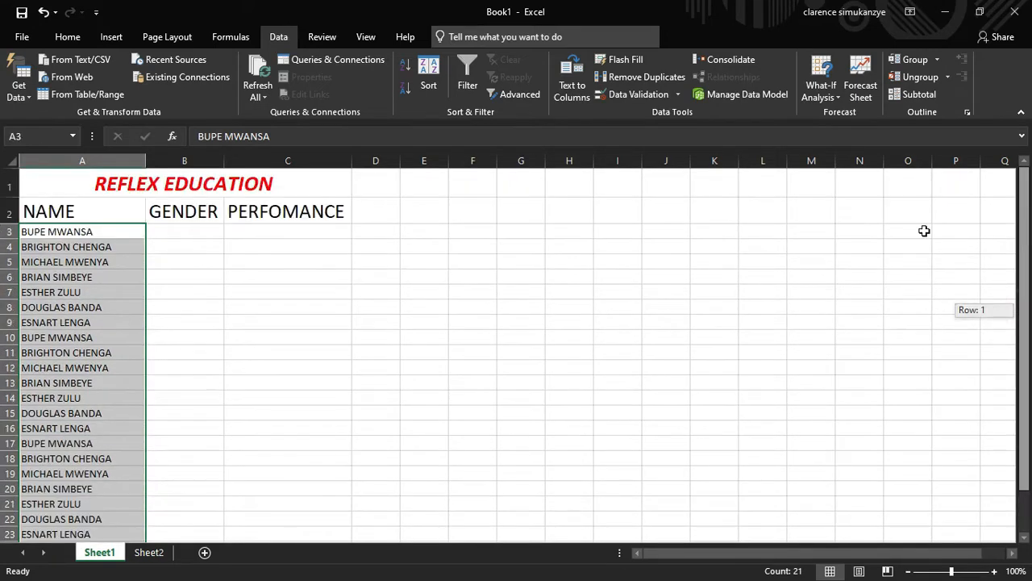
click(199, 231)
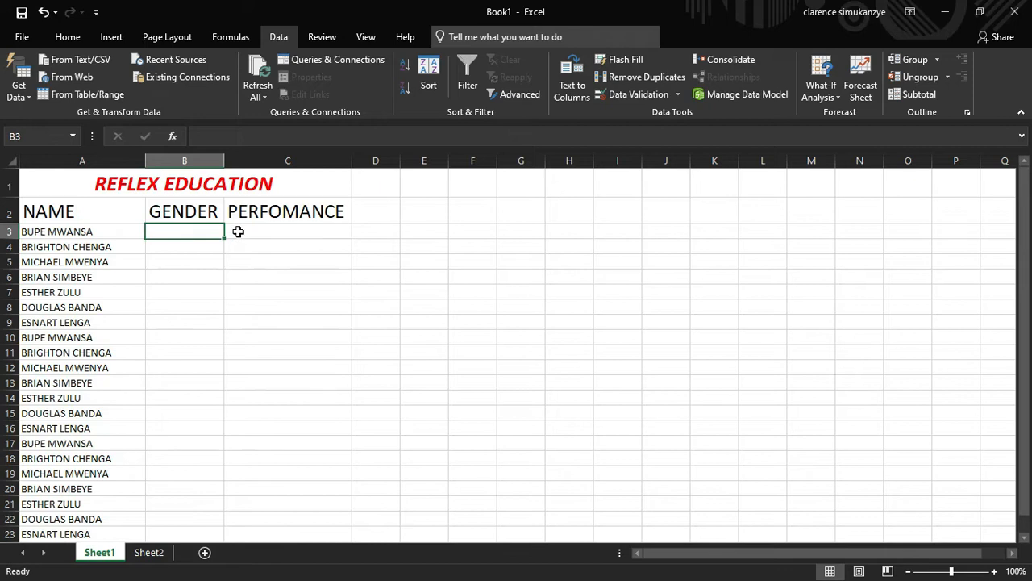
click(238, 231)
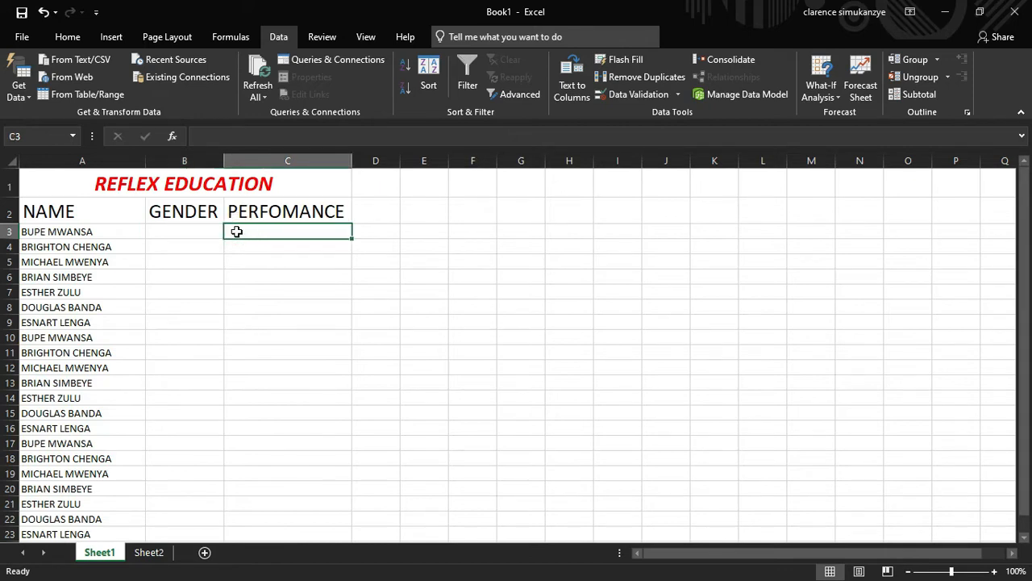
click(192, 229)
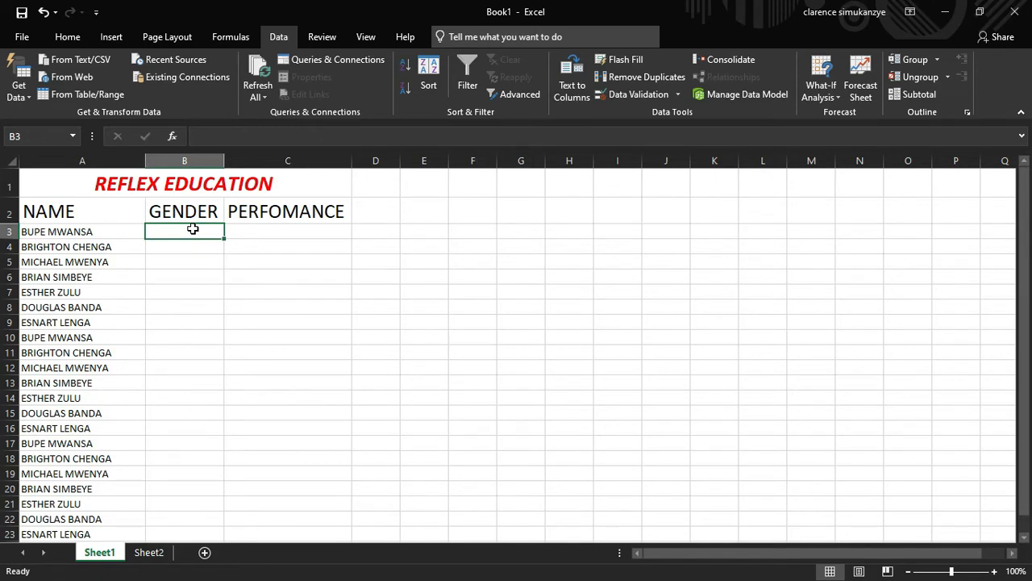
click(284, 231)
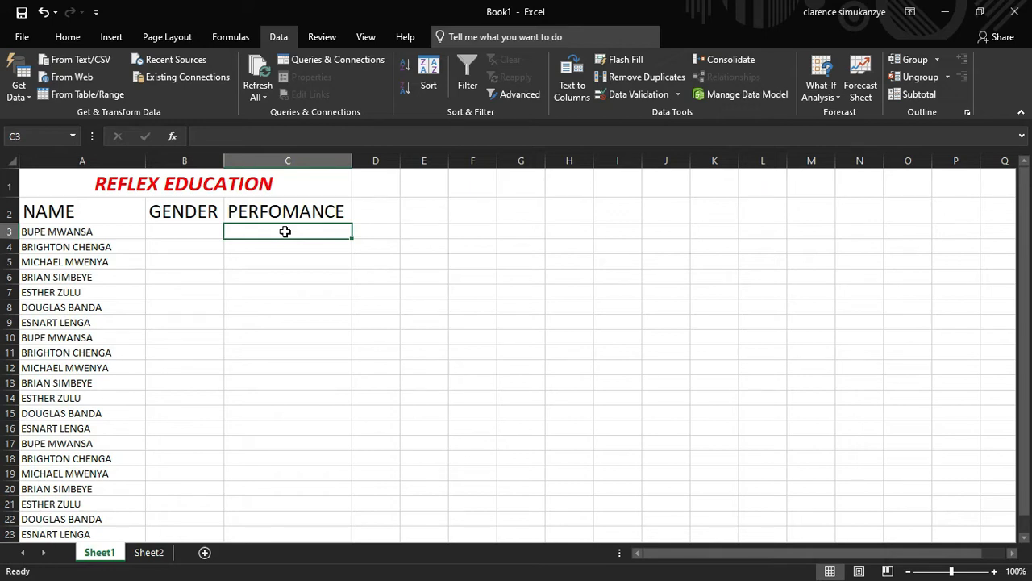
click(208, 234)
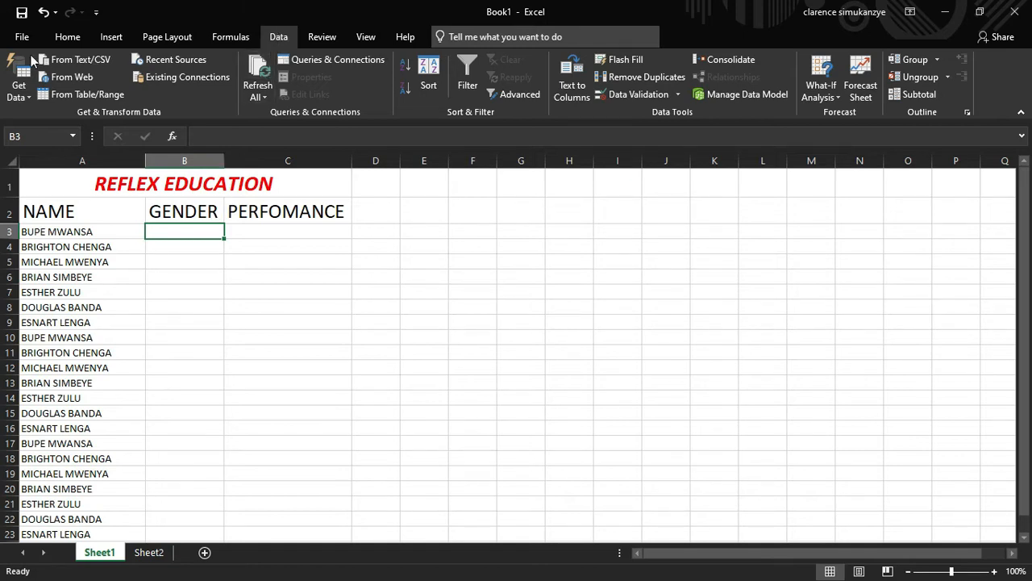
click(68, 36)
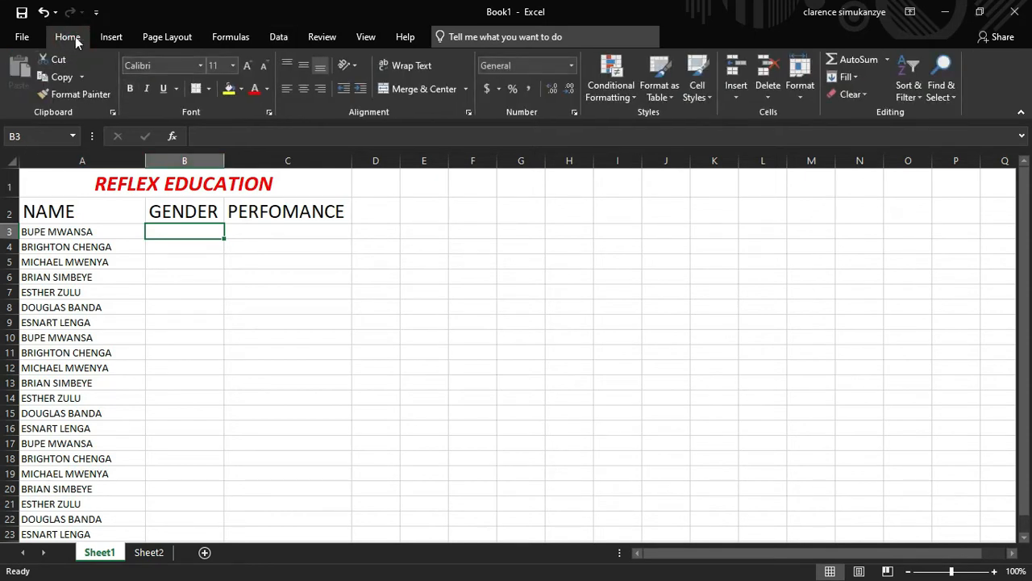
click(266, 40)
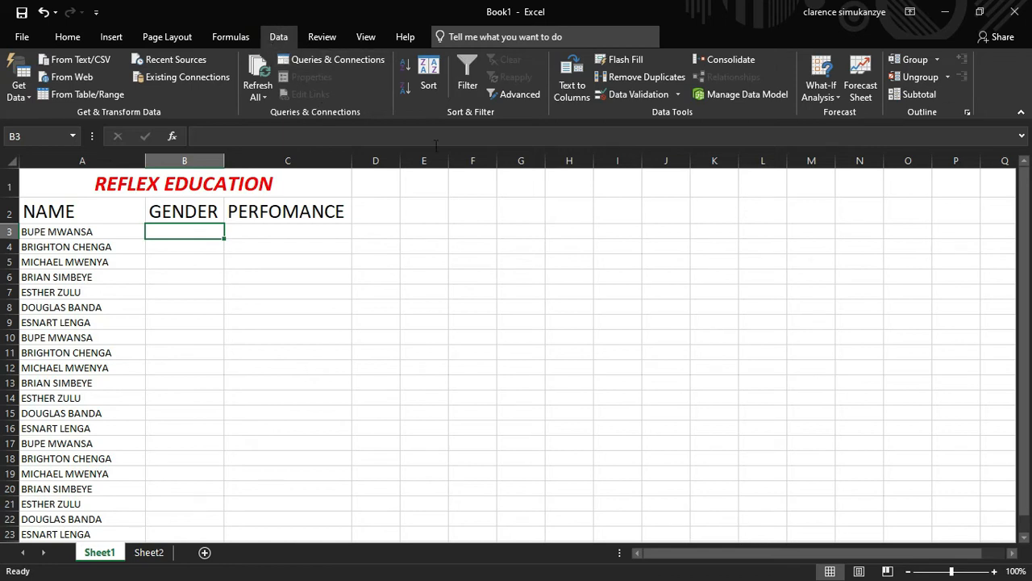
Begin a List validation rule for B3, then cancel it without applying
click(677, 95)
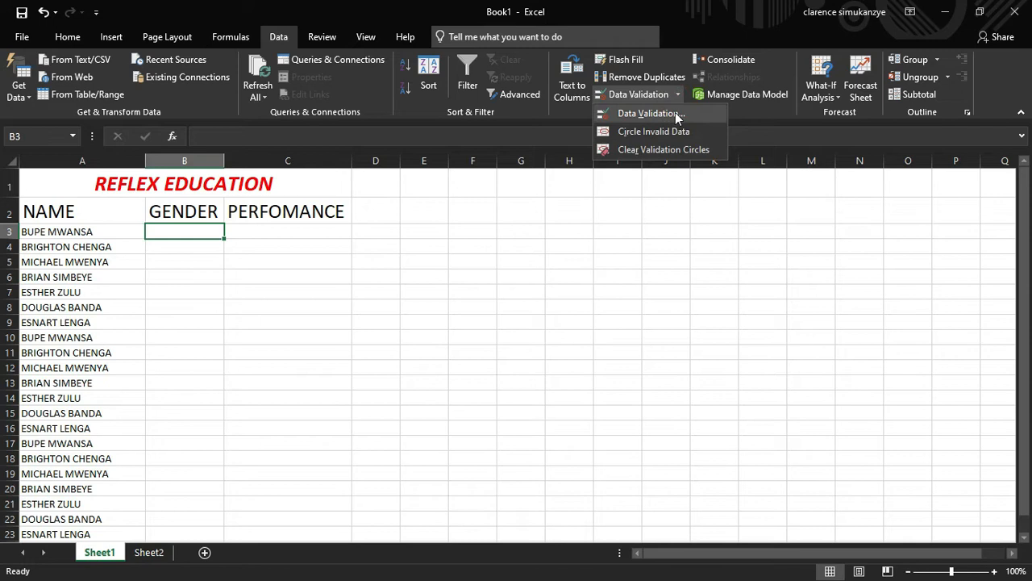
click(679, 96)
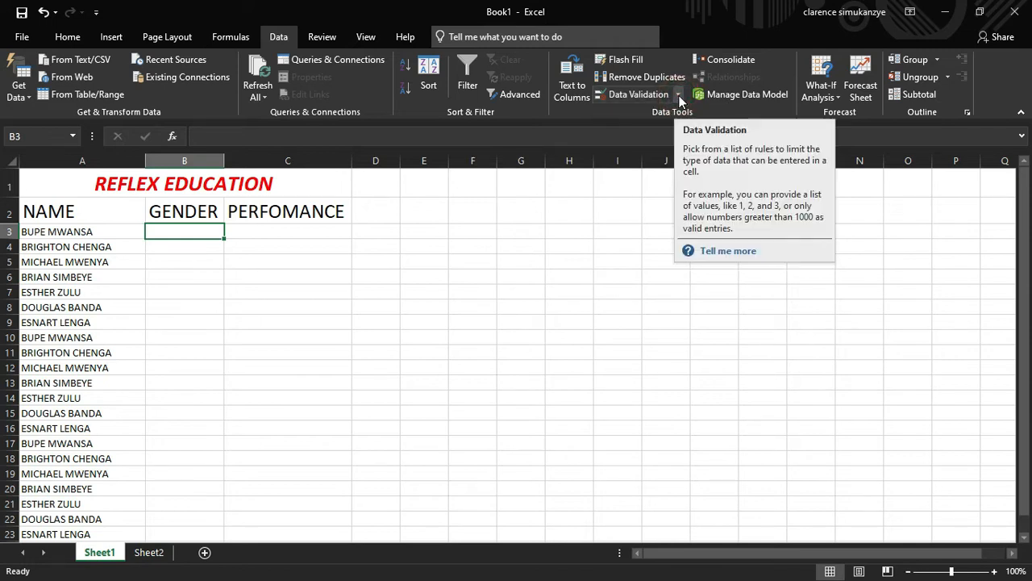
click(679, 97)
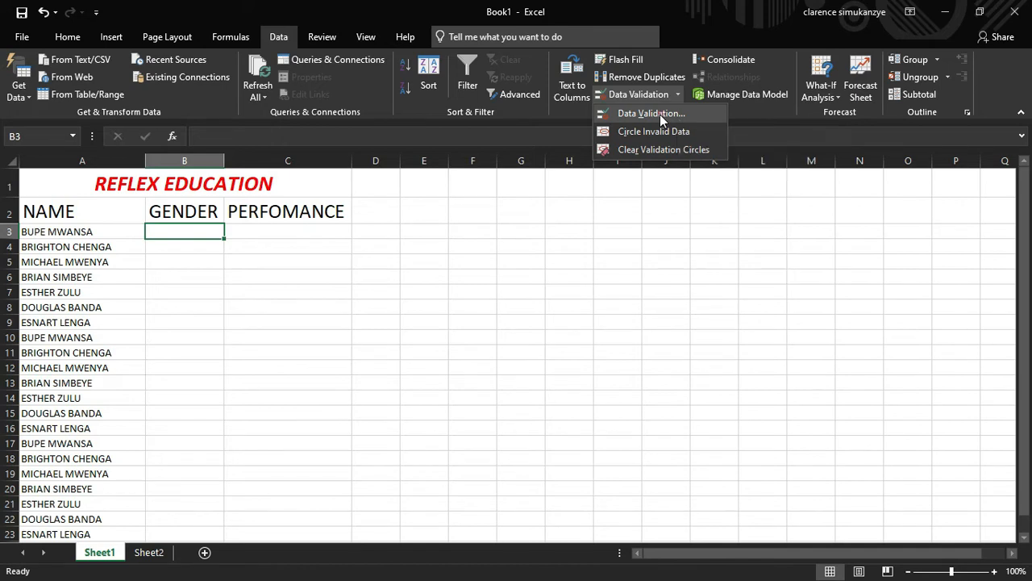
click(659, 113)
drag(570, 214, 611, 204)
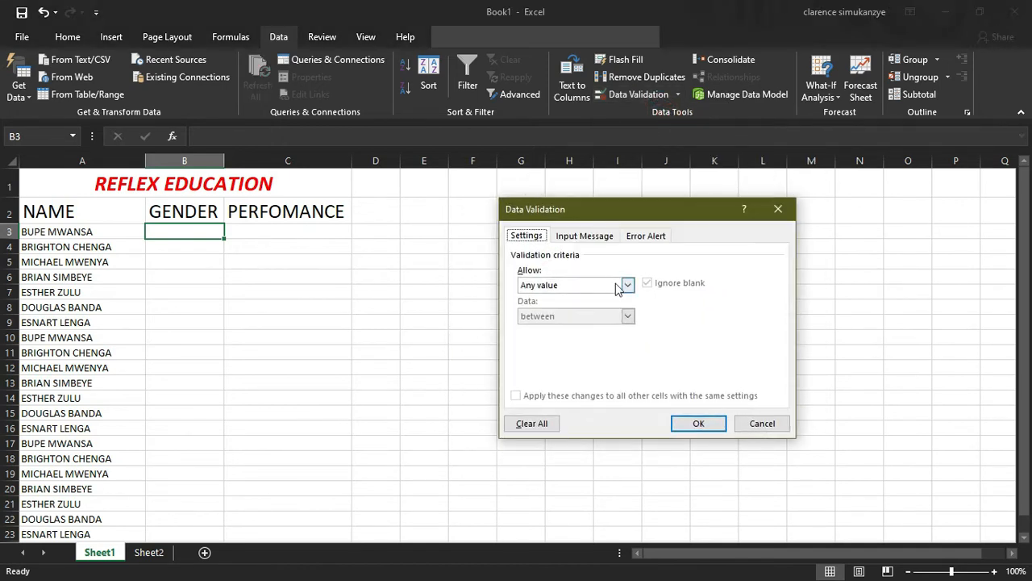
click(628, 285)
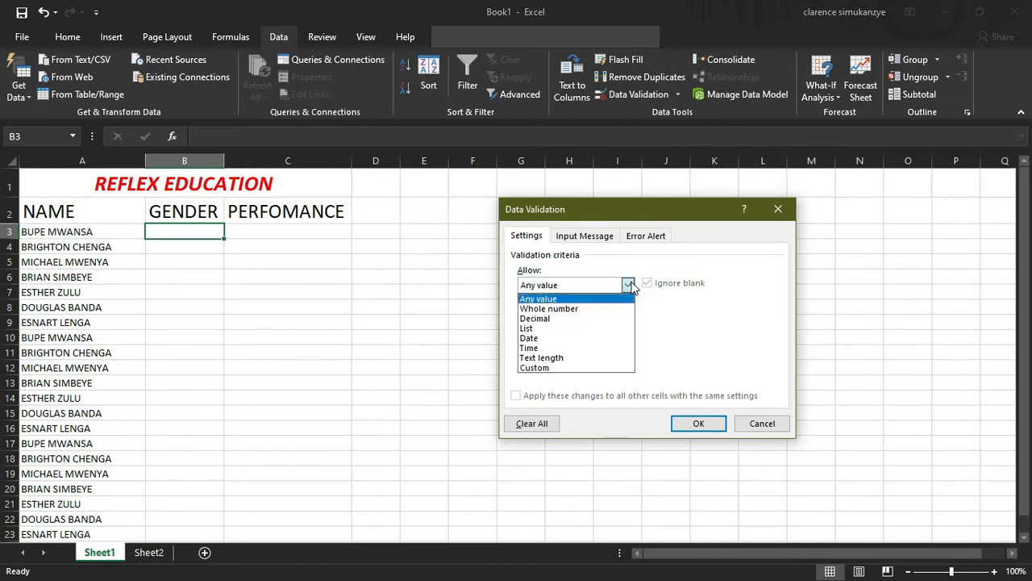
click(563, 329)
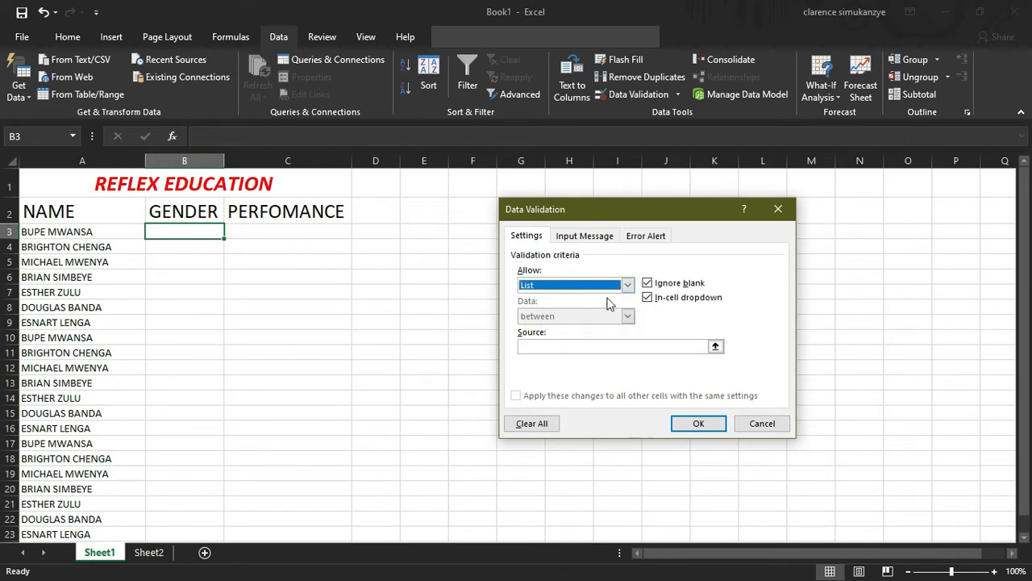
click(565, 346)
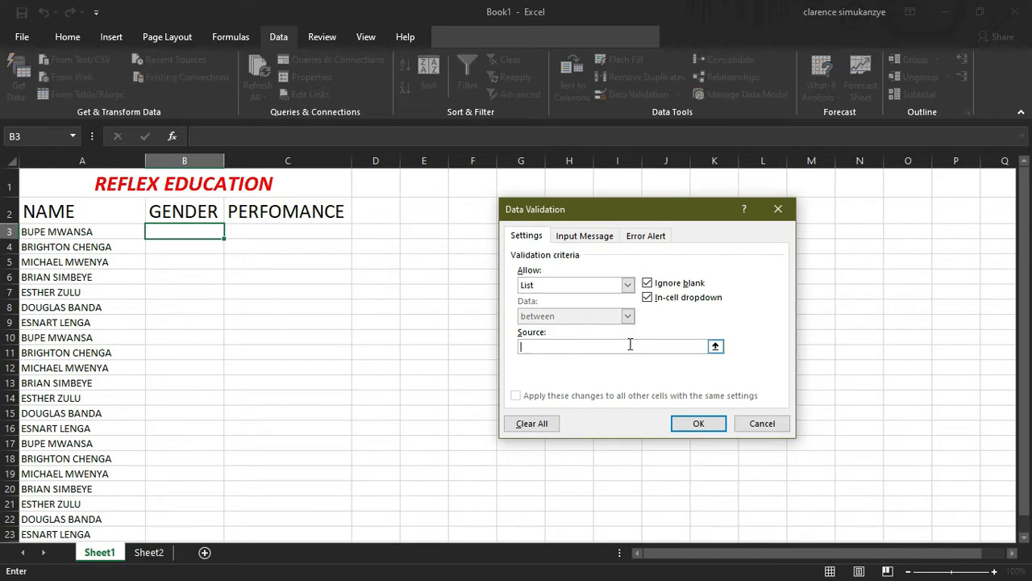
click(742, 423)
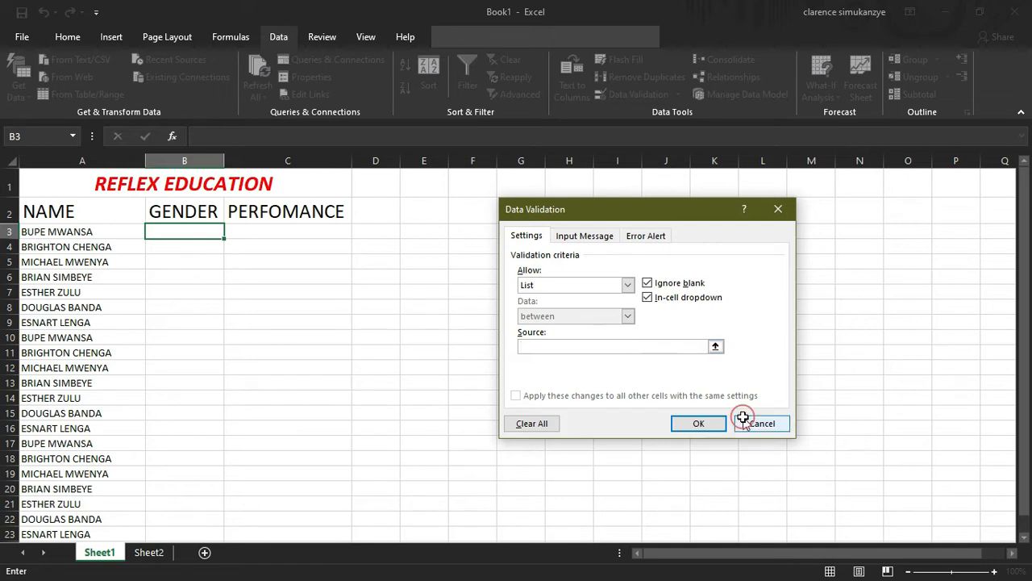
Apply List validation with source MALE, FEMALE, OTHER to B3:B23
drag(169, 232, 212, 438)
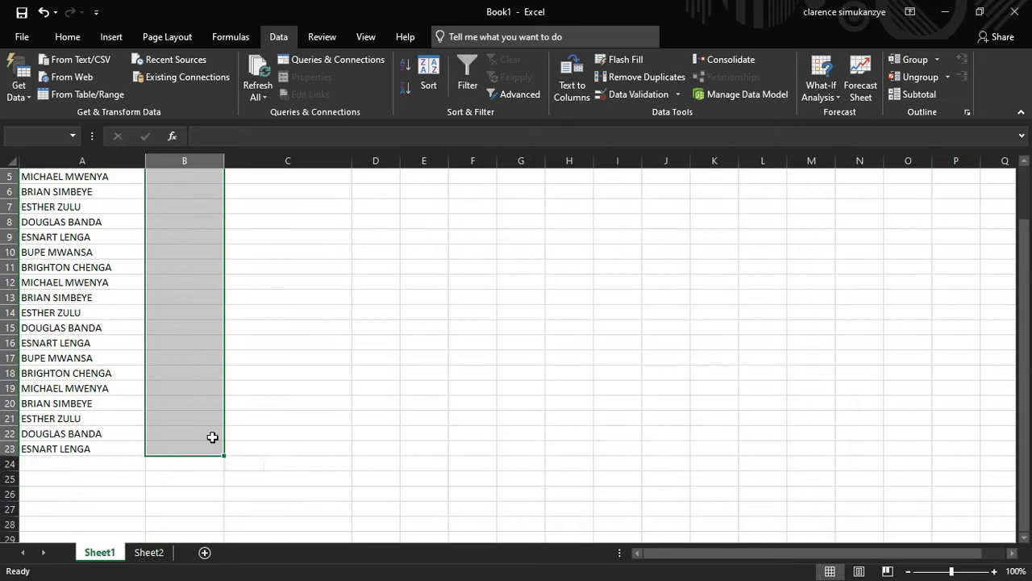
scroll(530, 396, up, 2)
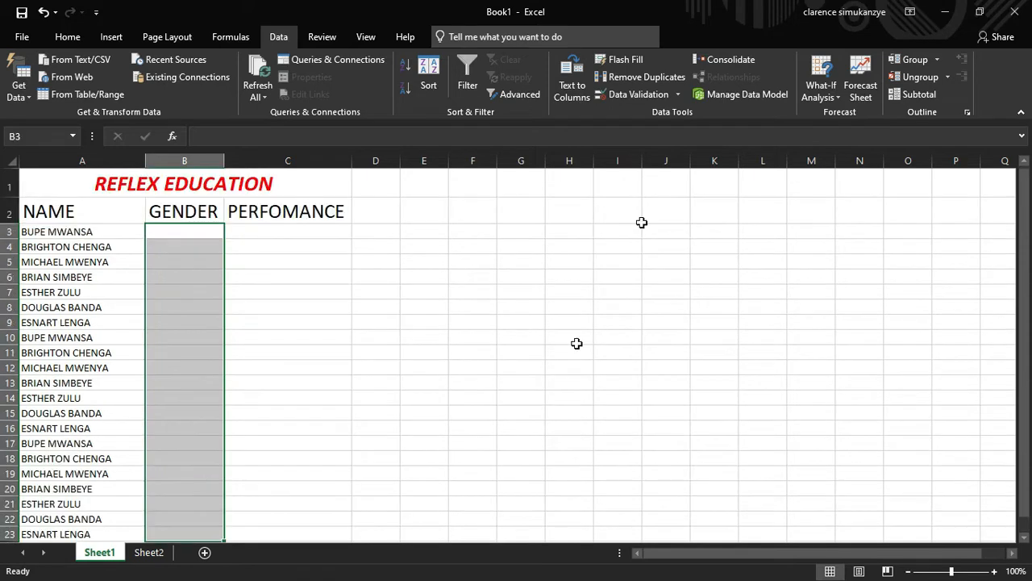
click(679, 94)
click(675, 114)
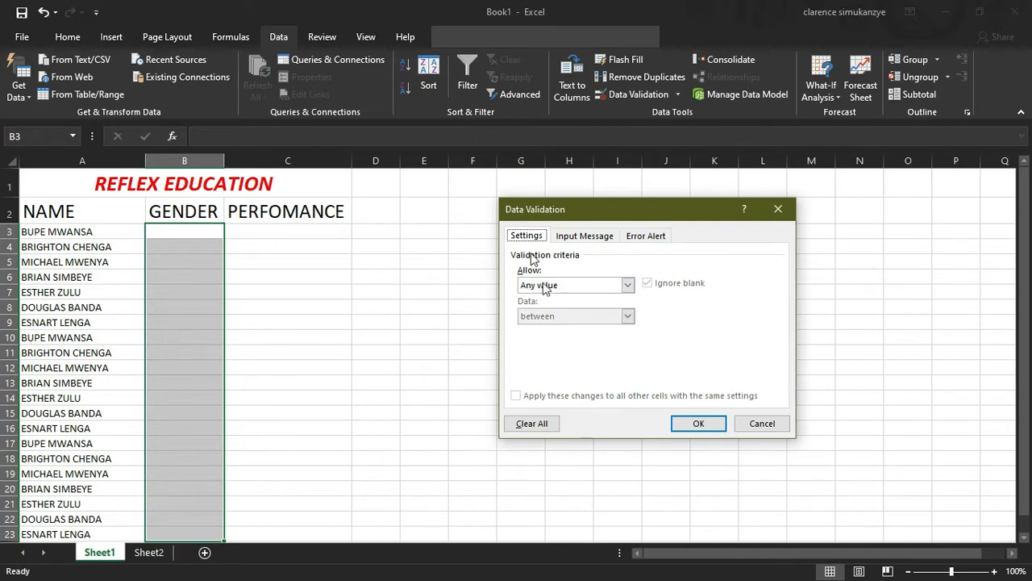
click(548, 286)
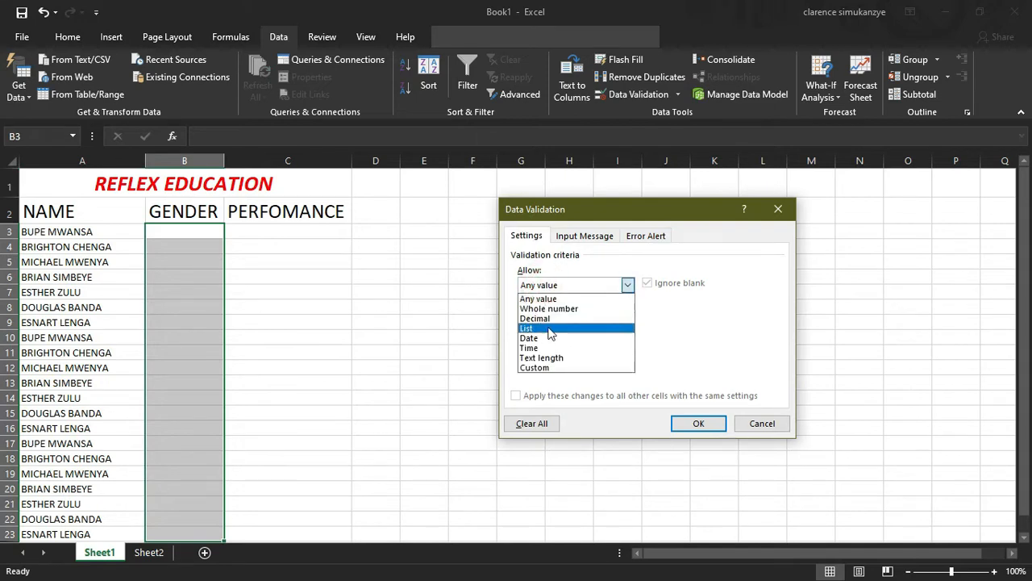
click(547, 328)
click(565, 345)
text(ma)
key(BackSpace)
key(BackSpace)
key(BackSpace)
key(BackSpace)
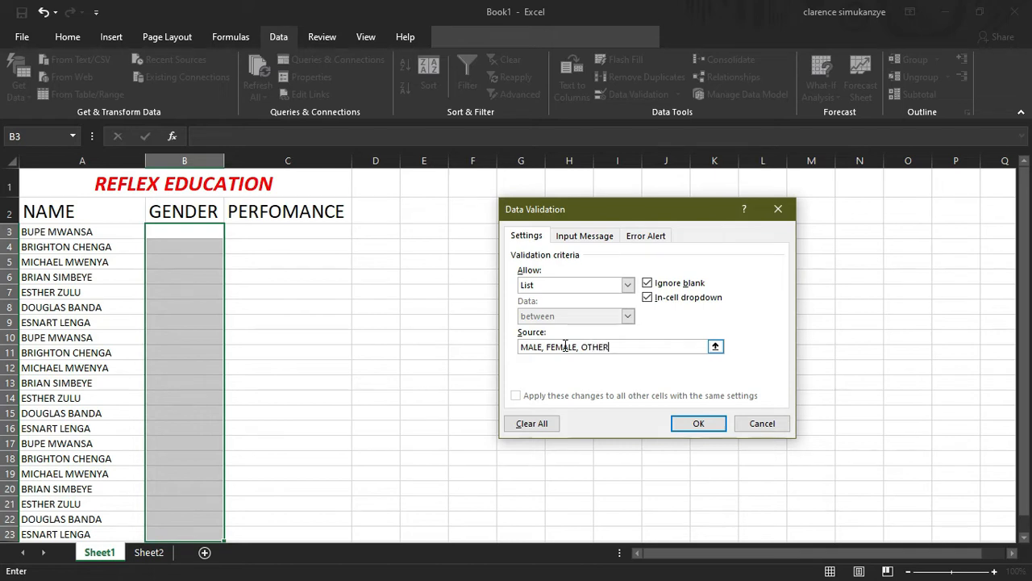
key(Return)
Test B3's validation by entering FBG and dismissing the error message
click(187, 236)
click(230, 232)
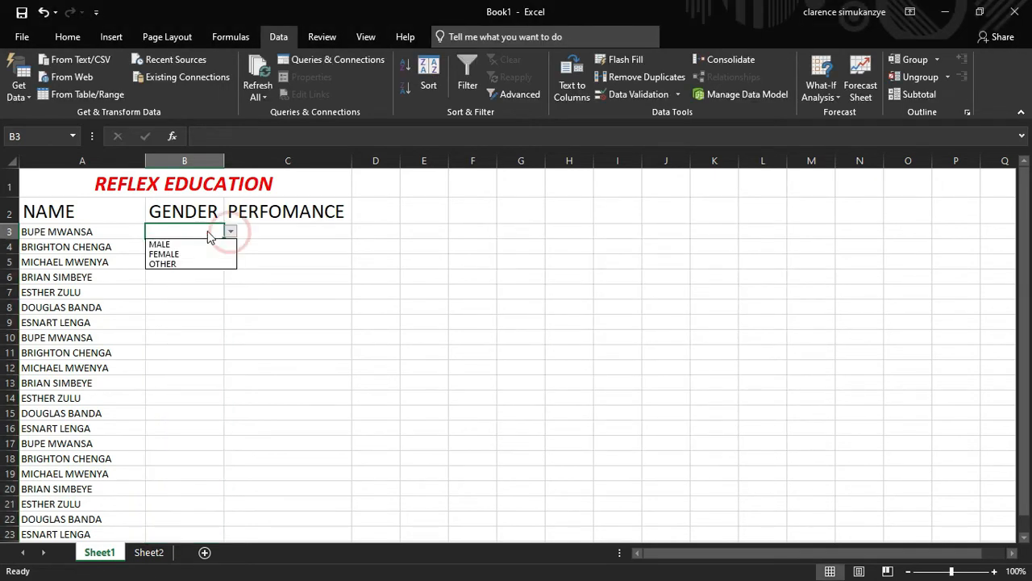
click(166, 231)
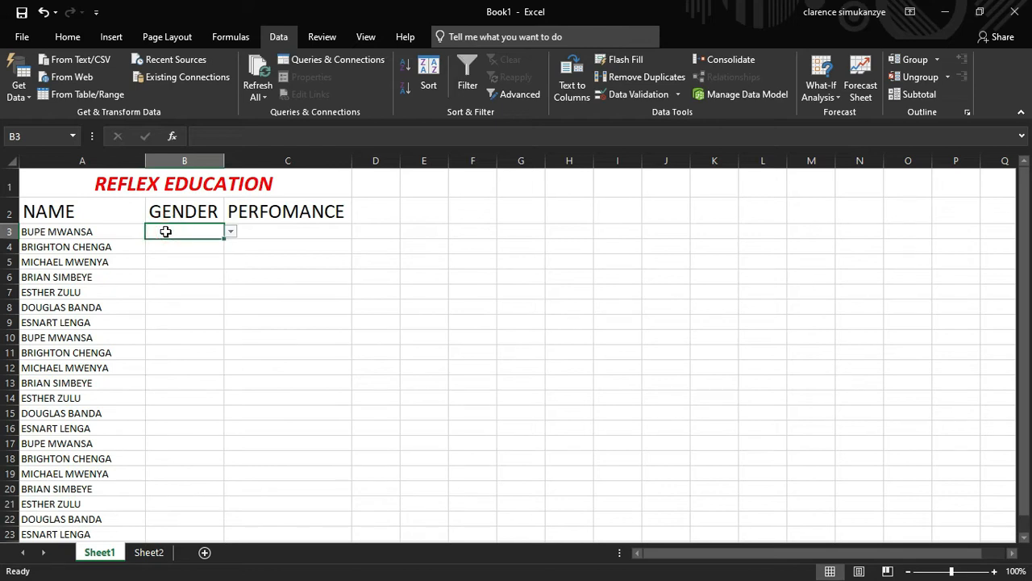
text(FBG)
key(Return)
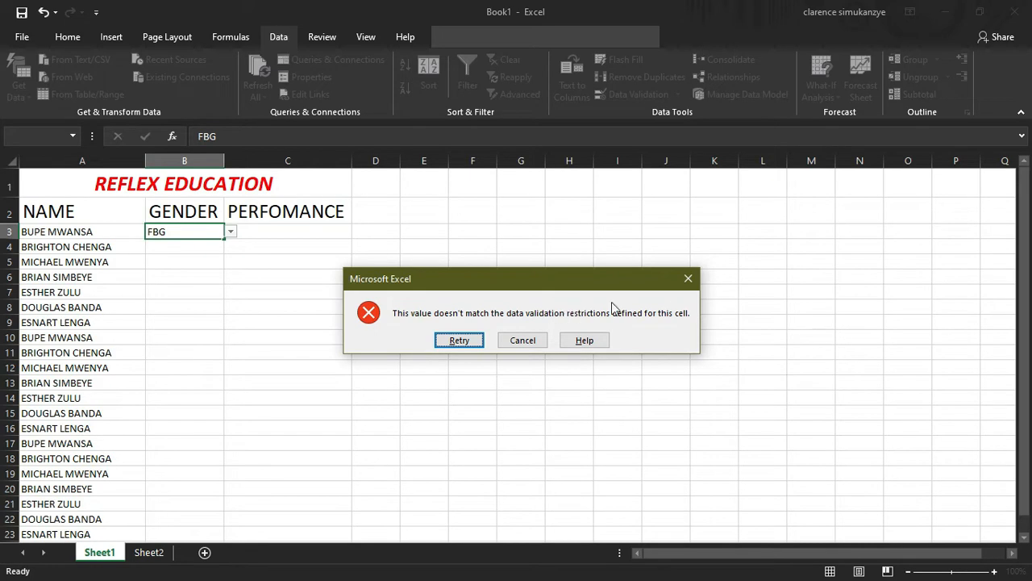
click(687, 282)
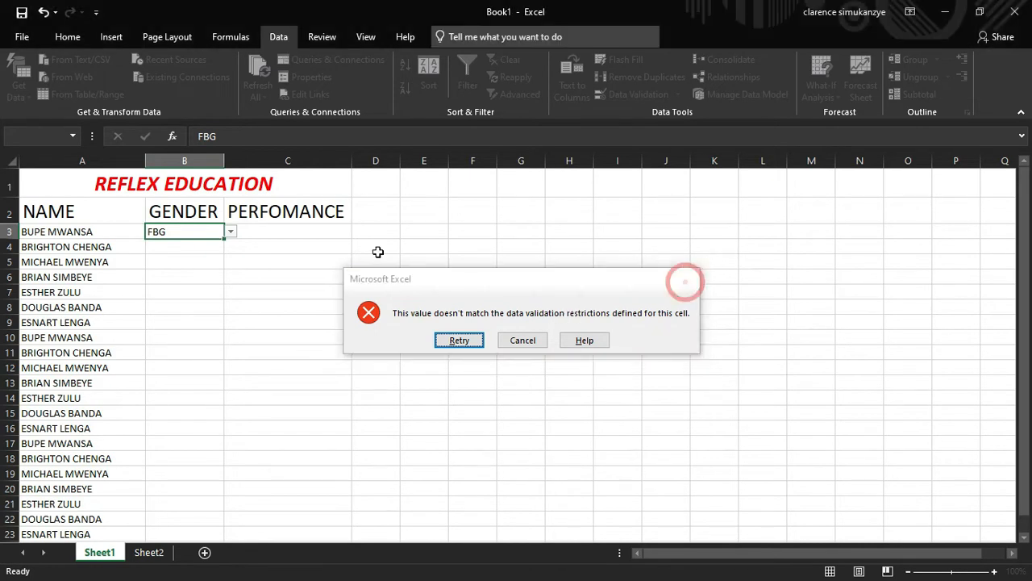
Set B3 to FEMALE from its dropdown, after first picking MALE
click(232, 233)
click(206, 243)
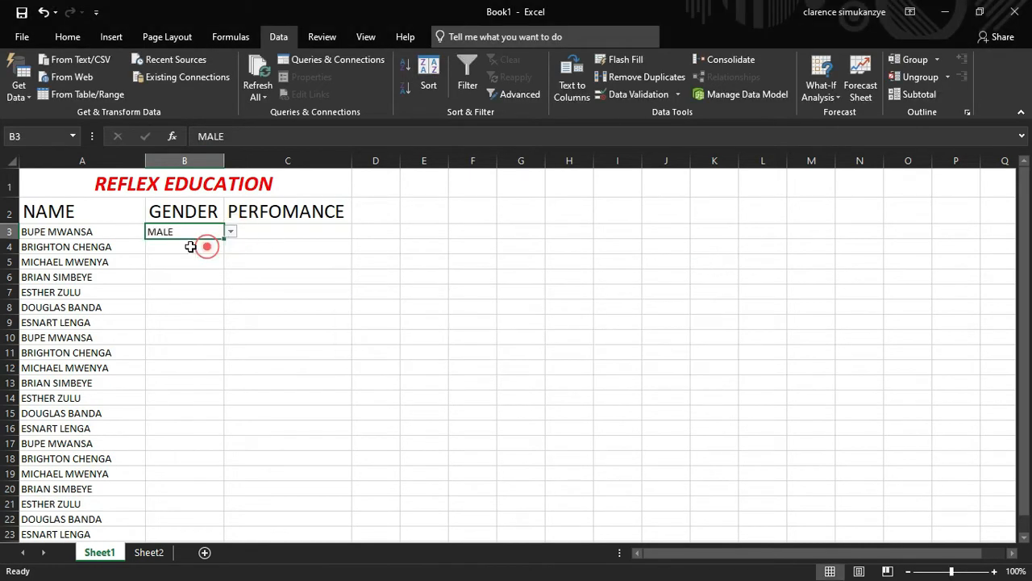
click(235, 233)
click(219, 233)
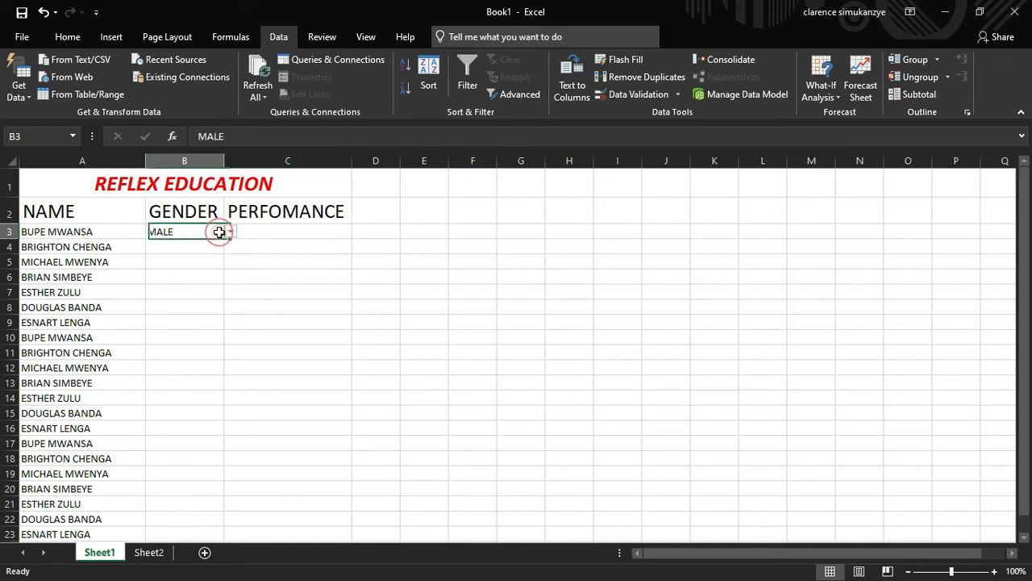
click(230, 231)
click(208, 254)
Set B4, B5 and B6 to MALE from their dropdowns
click(185, 246)
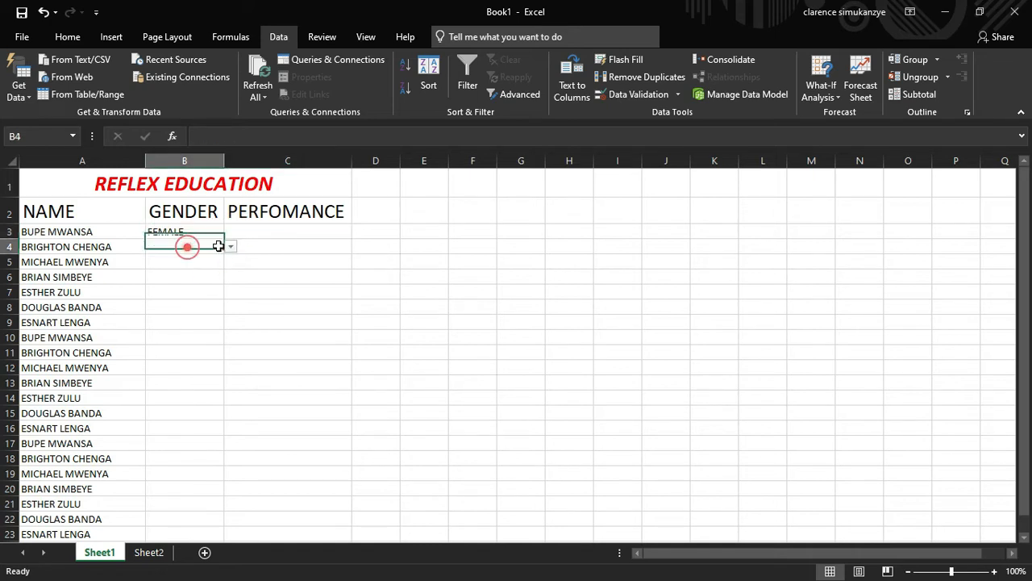
click(230, 246)
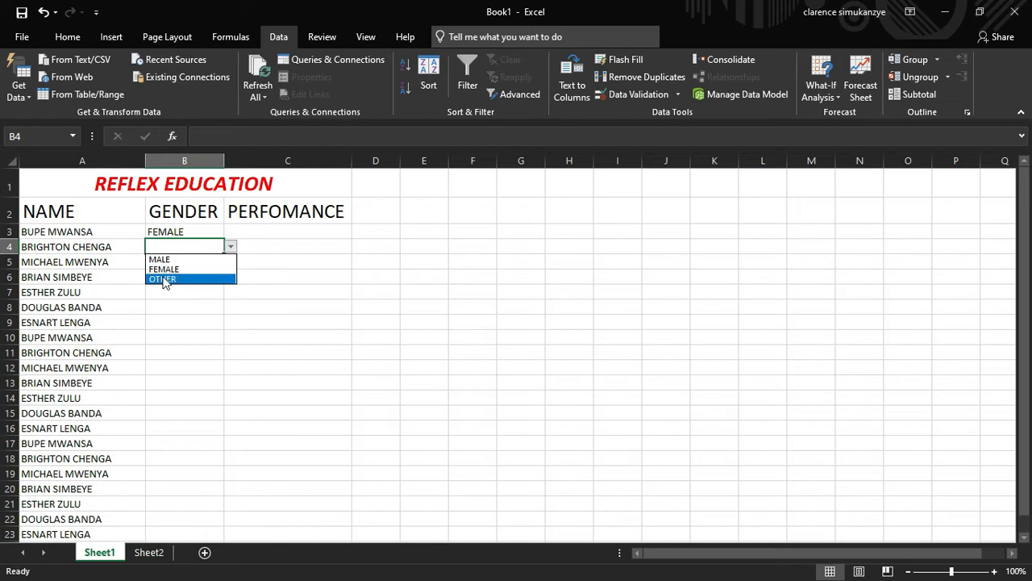
click(163, 259)
click(206, 261)
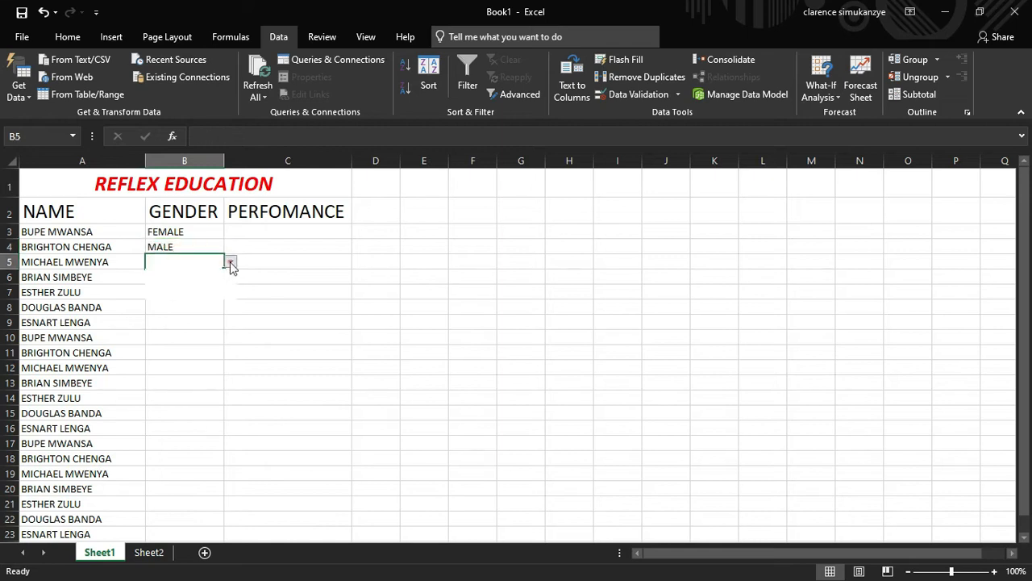
click(230, 261)
click(191, 281)
click(173, 276)
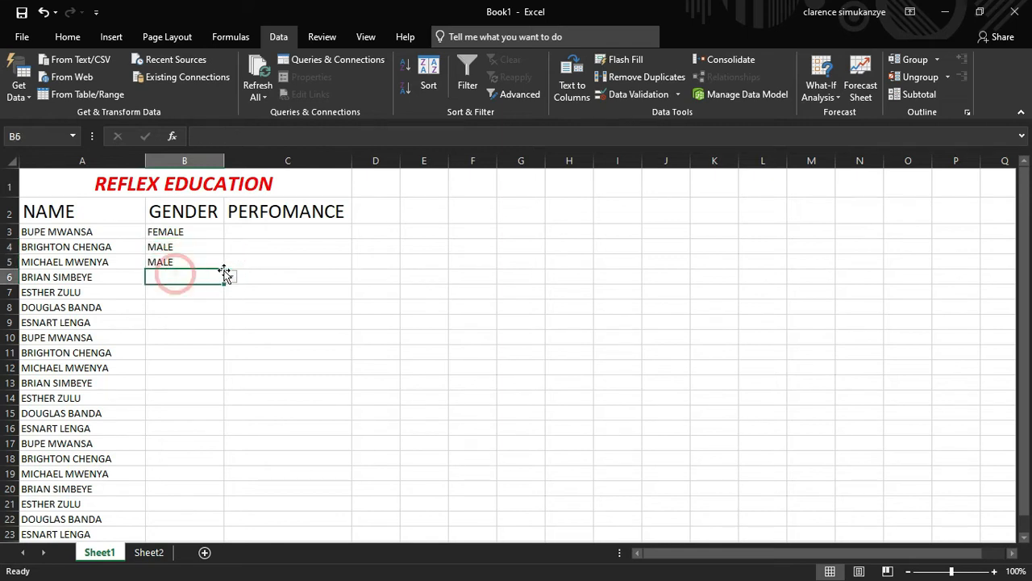
click(231, 276)
click(198, 292)
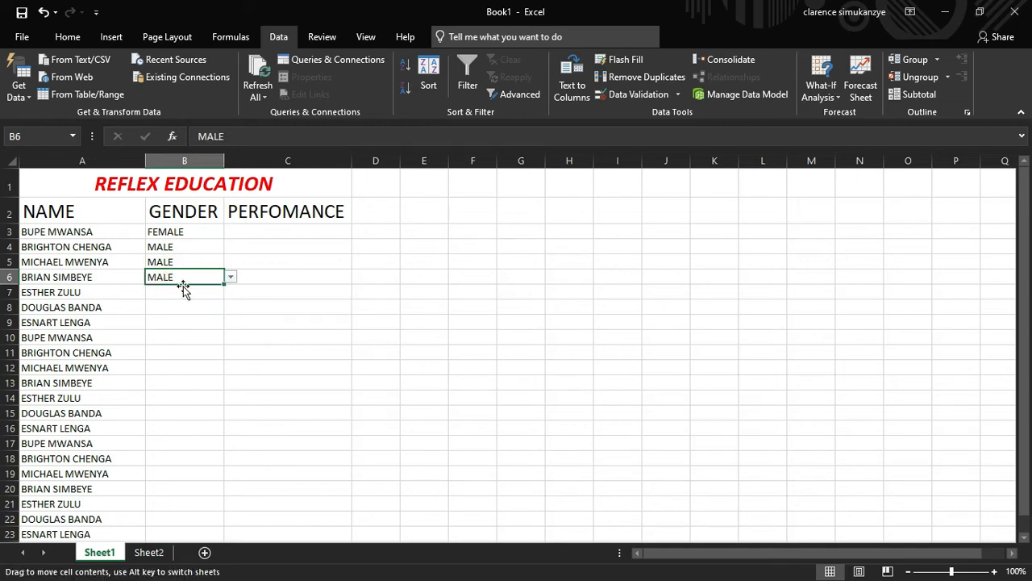
Set B7 to FEMALE from its dropdown and move on to cell C7
click(184, 288)
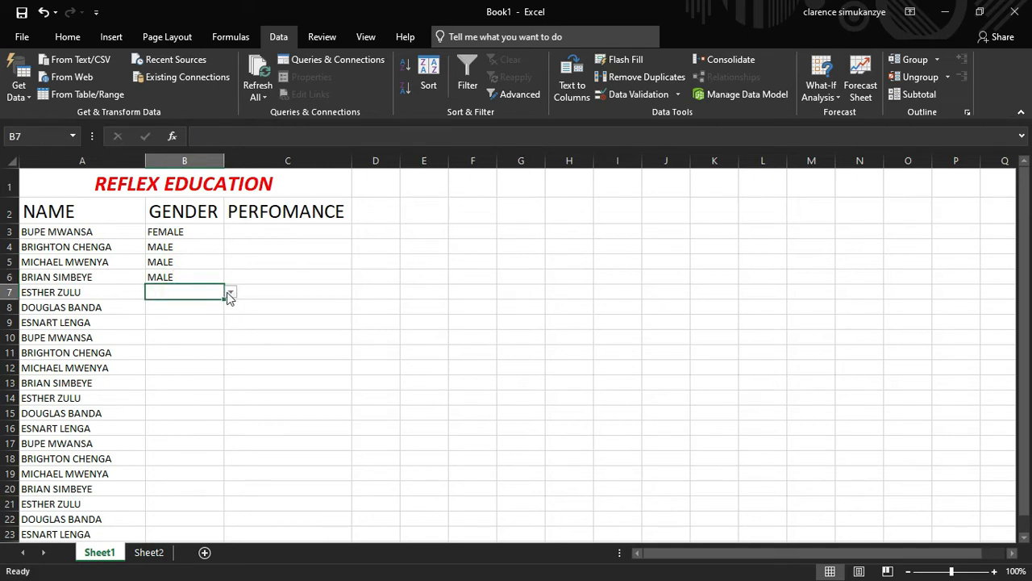
click(239, 289)
click(194, 292)
click(229, 292)
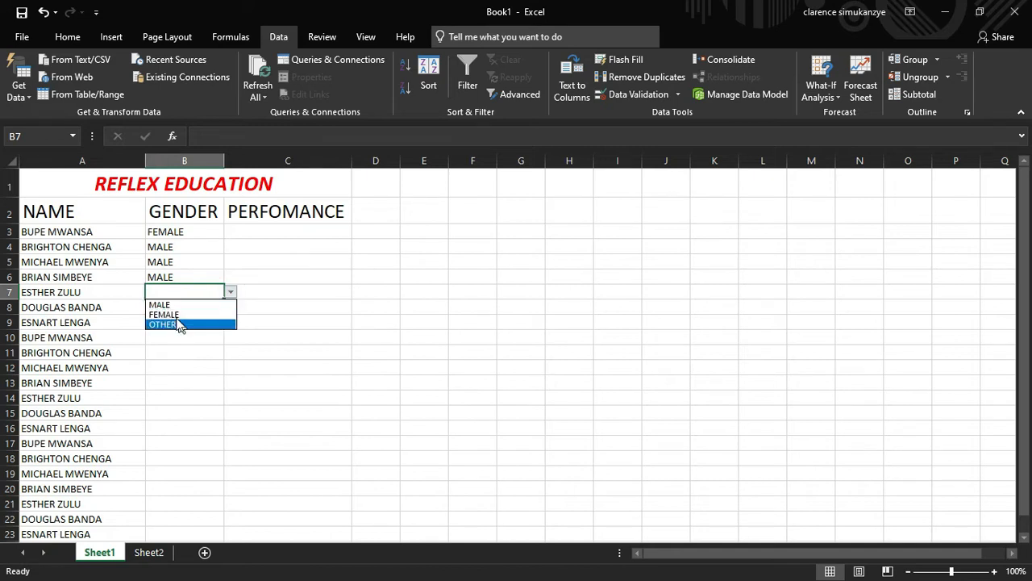
click(198, 314)
click(269, 295)
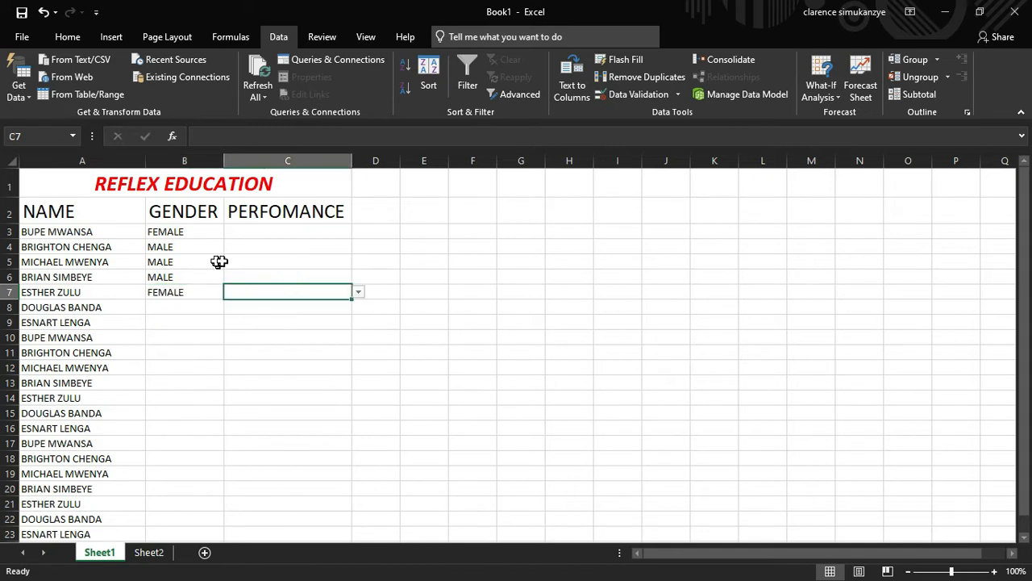
click(282, 229)
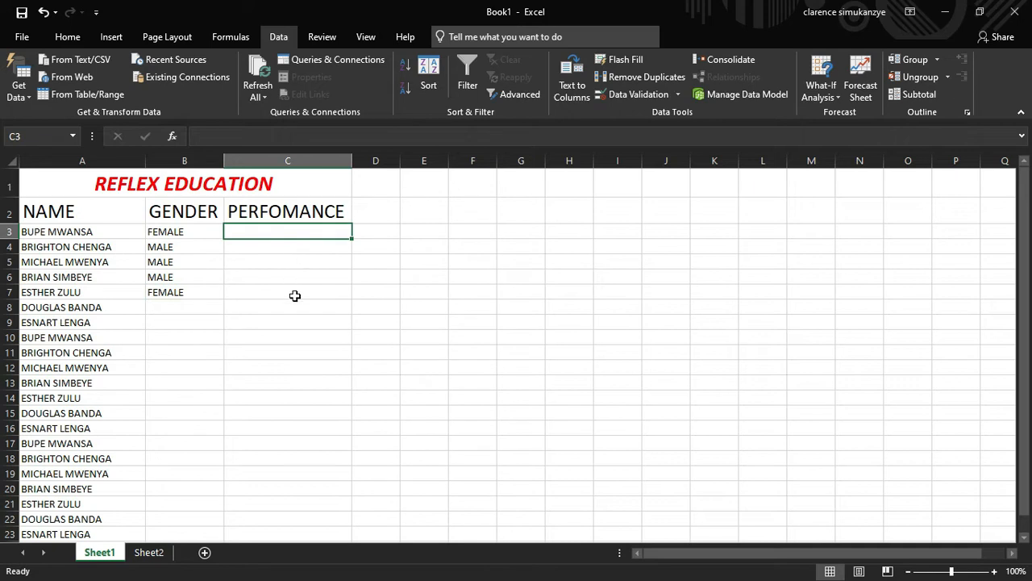
click(295, 293)
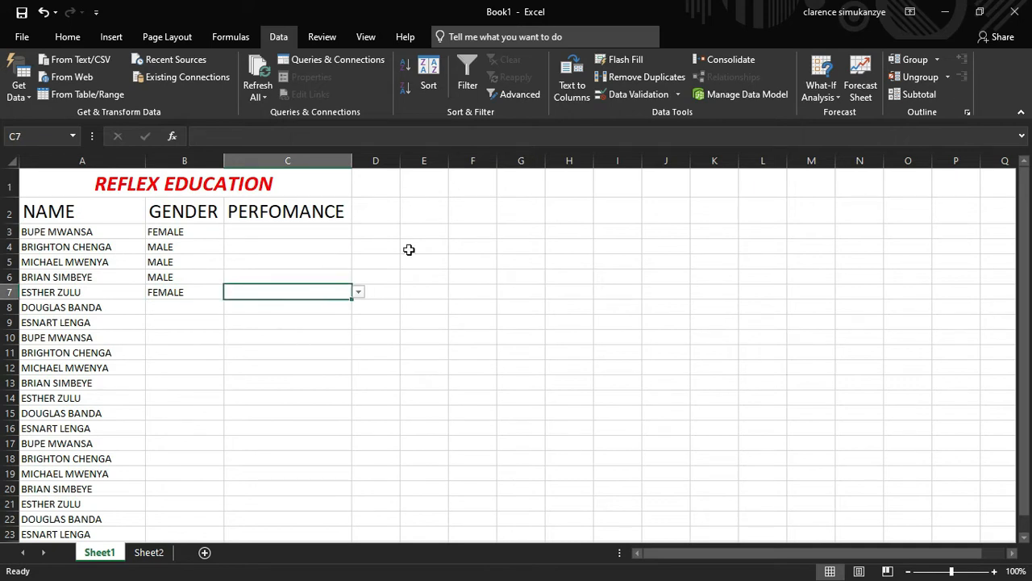
Remove C7's validation by setting Allow to Any value
click(678, 94)
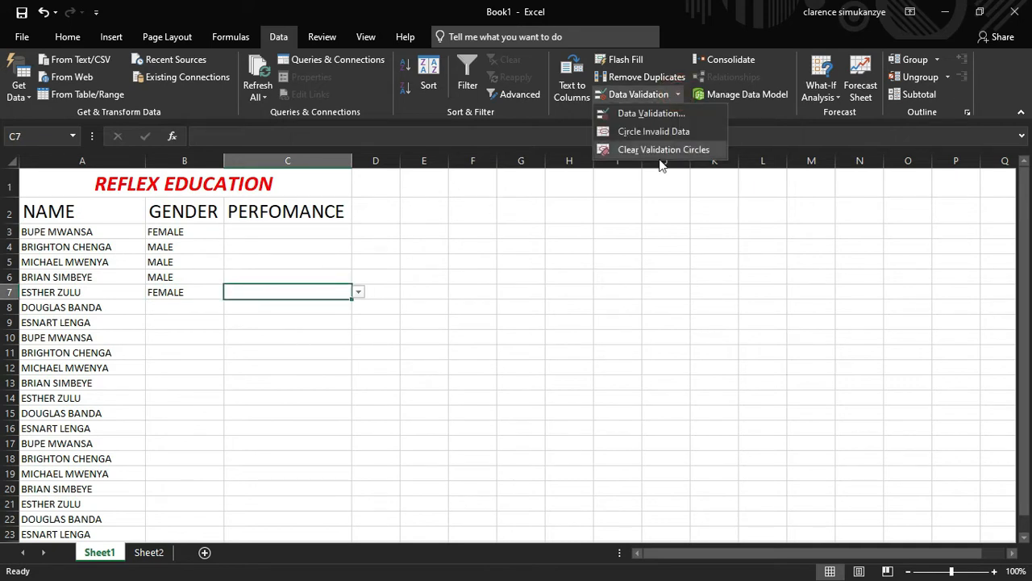
click(642, 116)
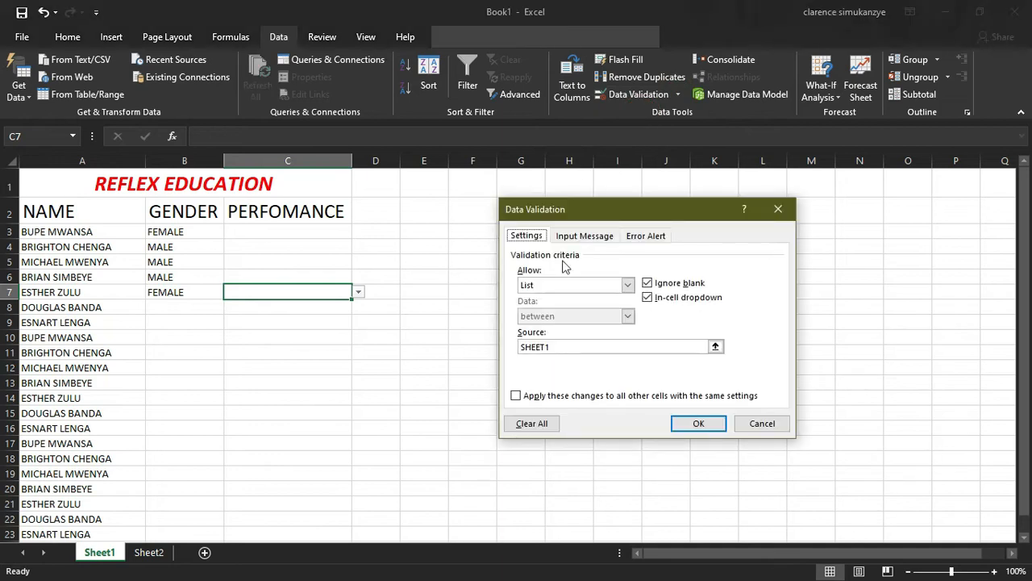
click(594, 286)
click(574, 298)
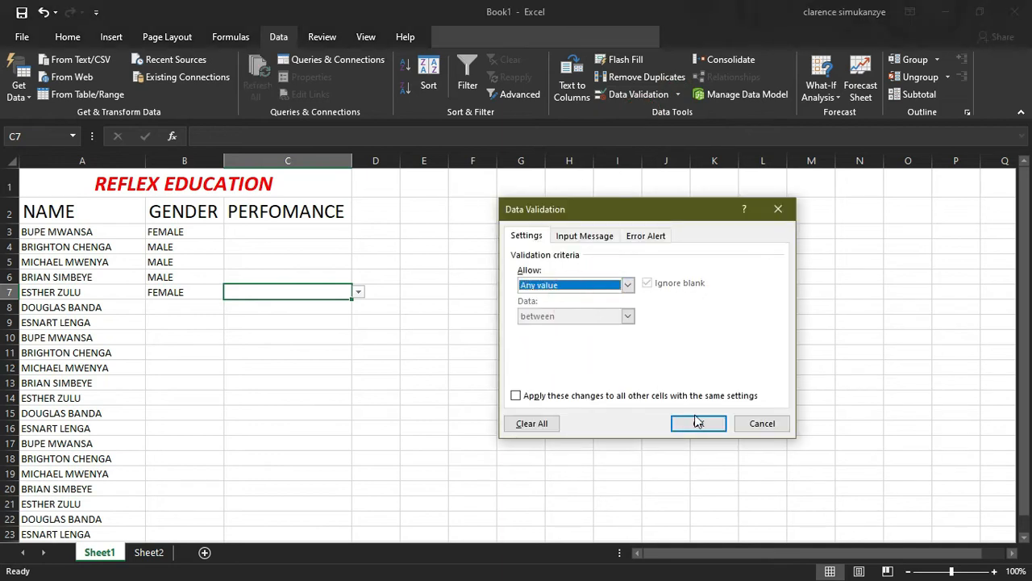
click(700, 423)
click(491, 357)
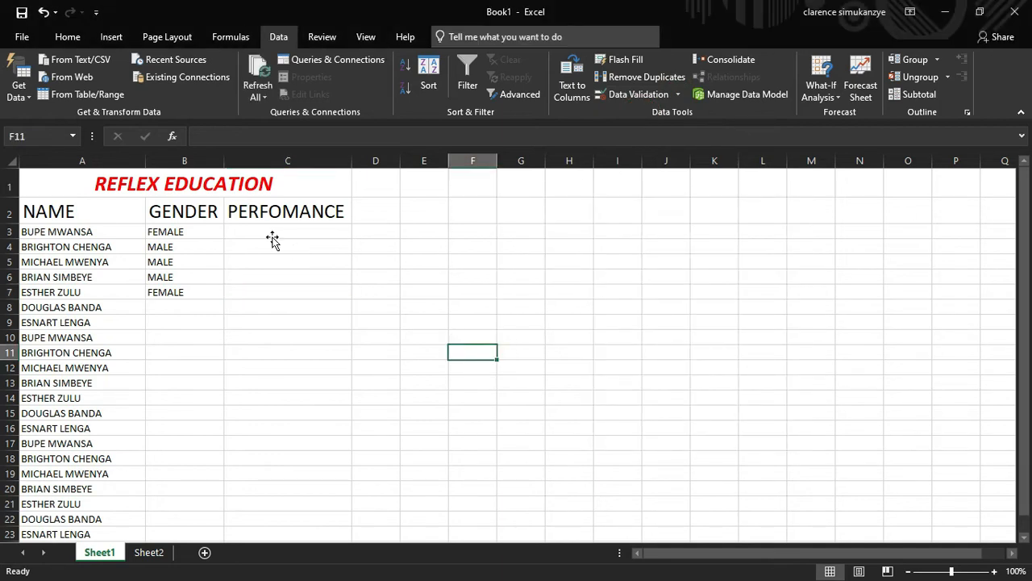
Give C3 List validation with source GOOD, FAIR, BAD
click(272, 231)
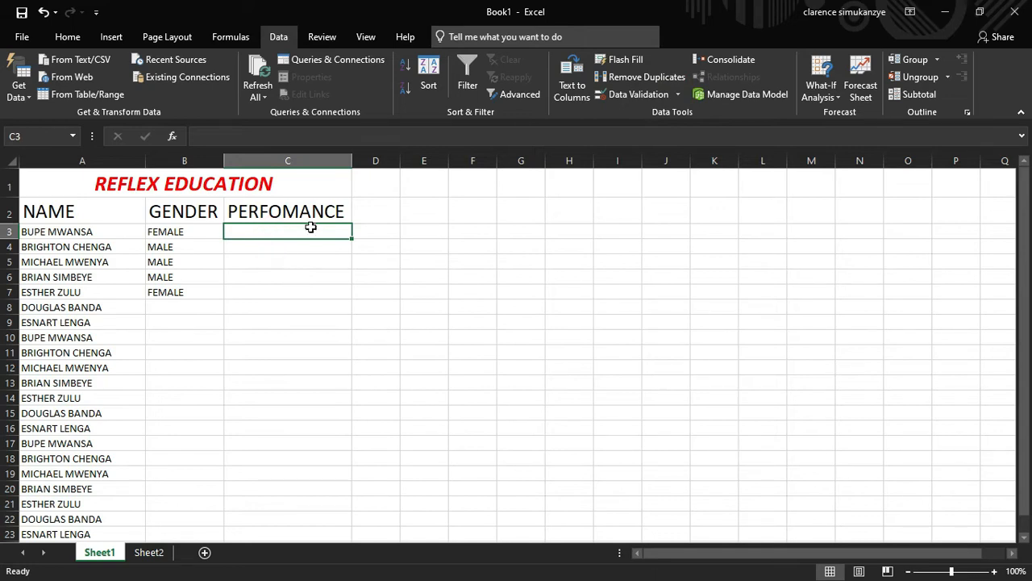
click(679, 95)
click(676, 114)
click(588, 288)
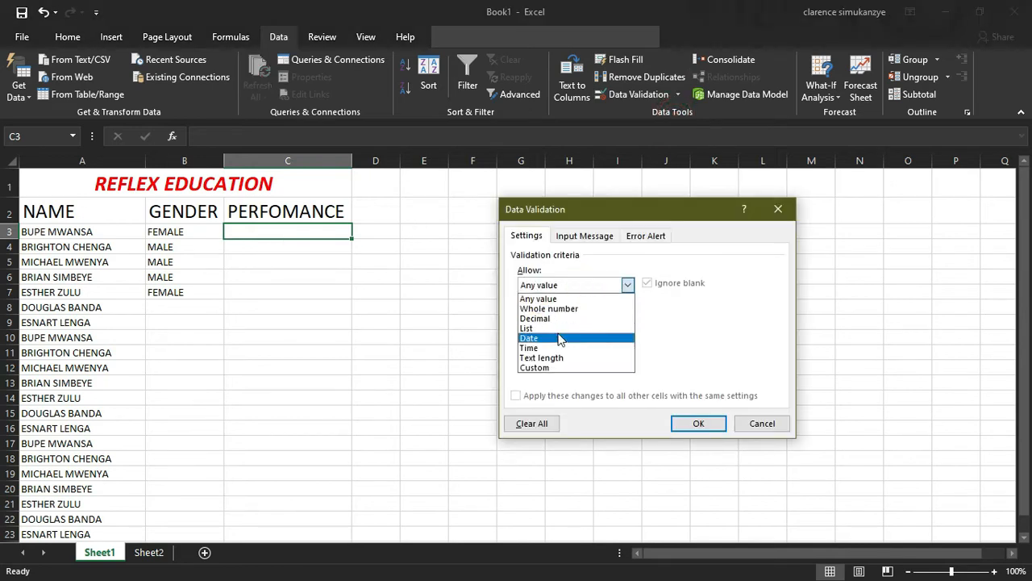
click(590, 328)
click(595, 347)
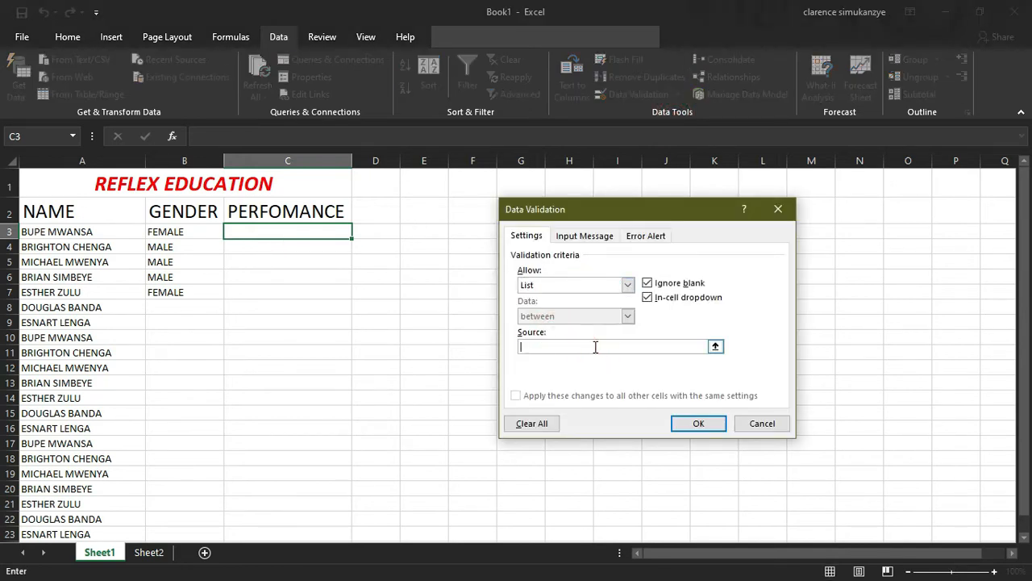
text(BA)
text(OOD)
key(Return)
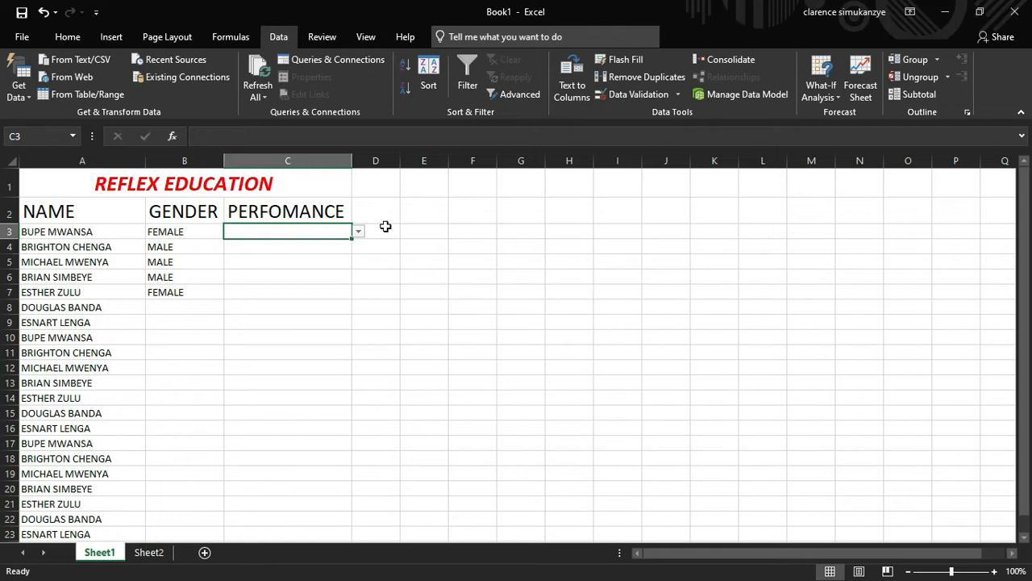
Pick GOOD in C3 and try selecting column C down to row 23
click(358, 233)
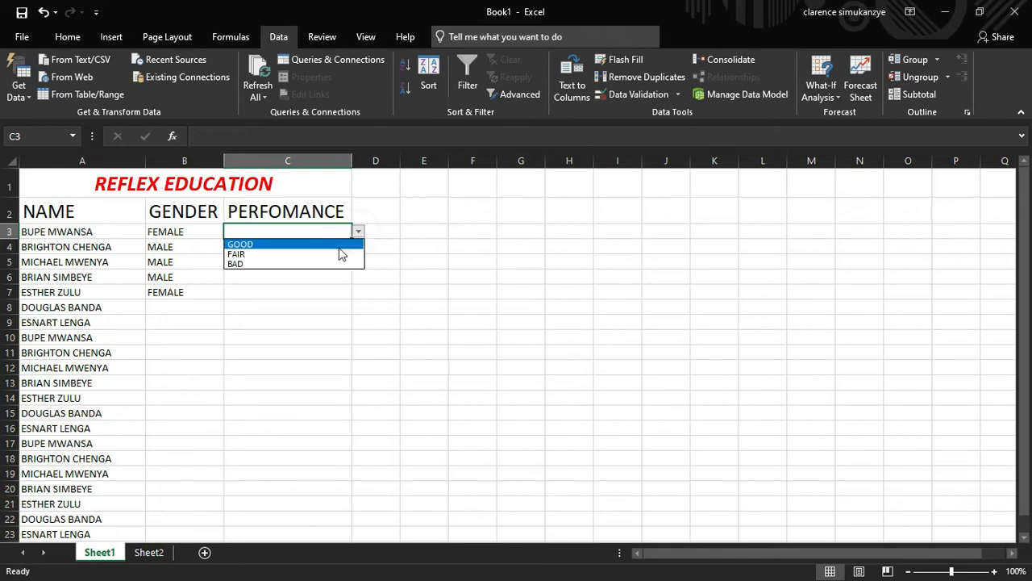
click(338, 245)
click(334, 247)
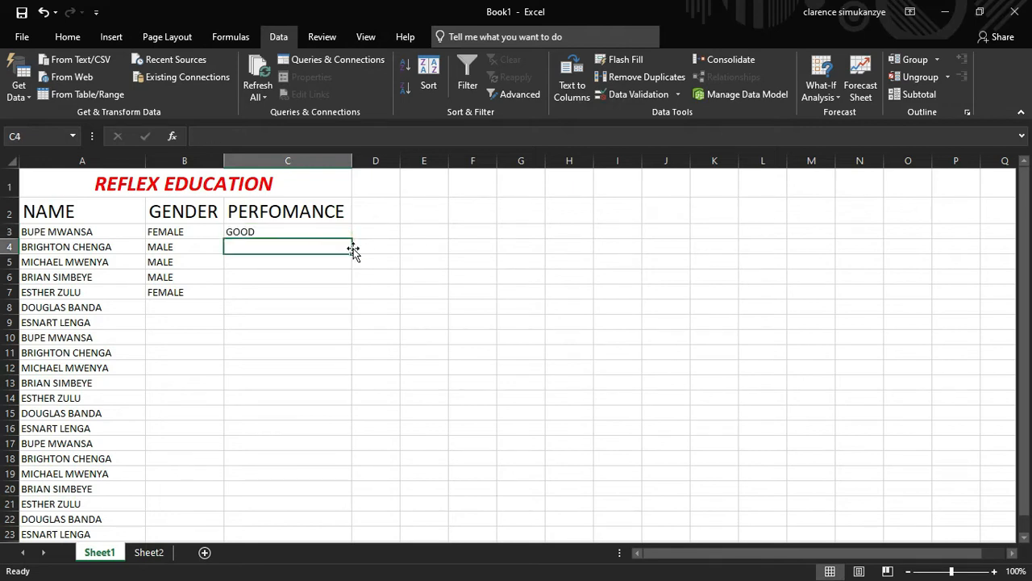
click(360, 248)
click(315, 245)
click(288, 230)
drag(324, 244, 321, 445)
scroll(457, 328, up, 2)
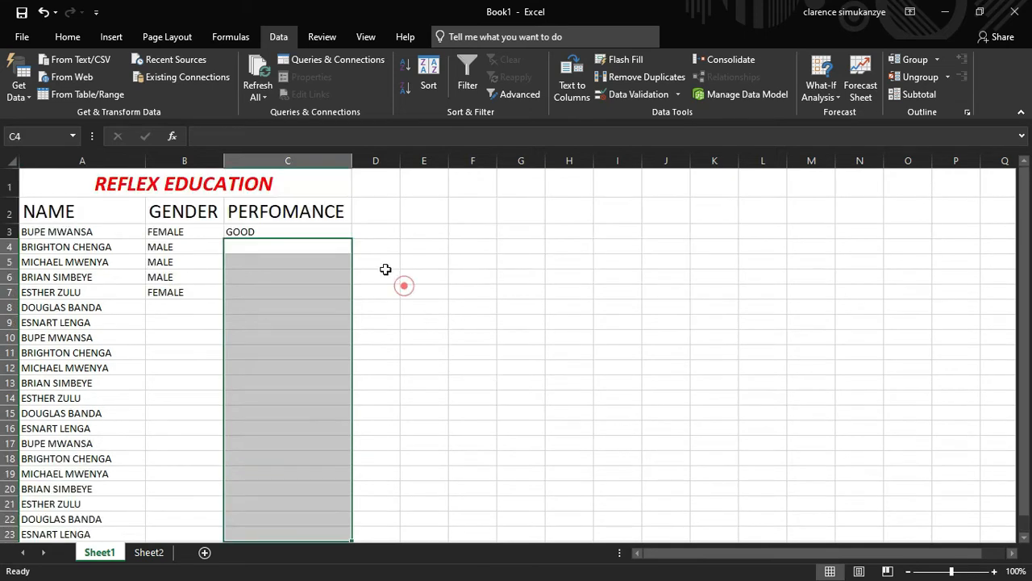
click(405, 288)
click(311, 233)
mouse_move(352, 239)
mouse_down()
mouse_move(362, 530)
mouse_move(352, 229)
mouse_up()
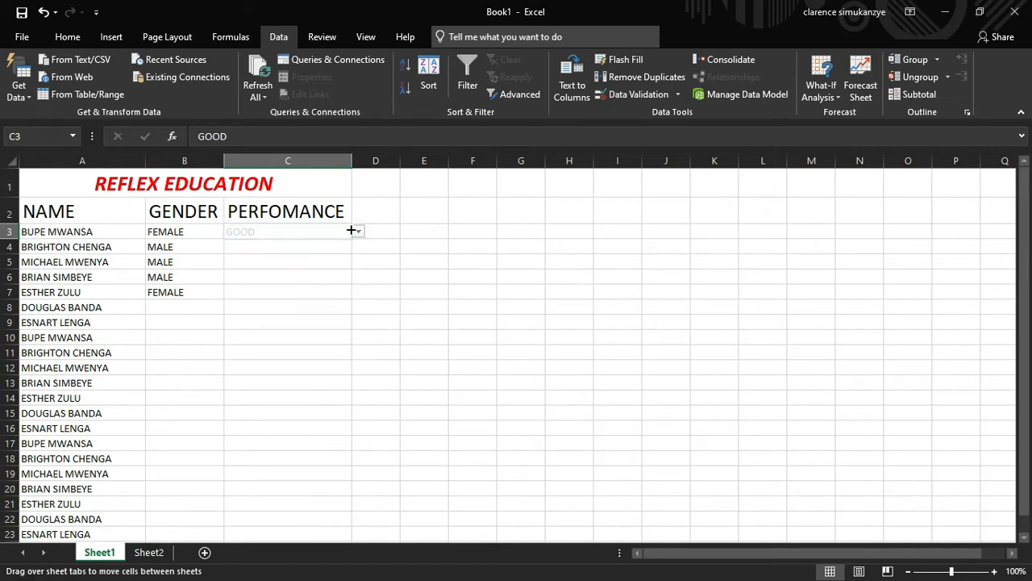
Clear C3 and fill its GOOD/FAIR/BAD list validation down to C23
click(320, 231)
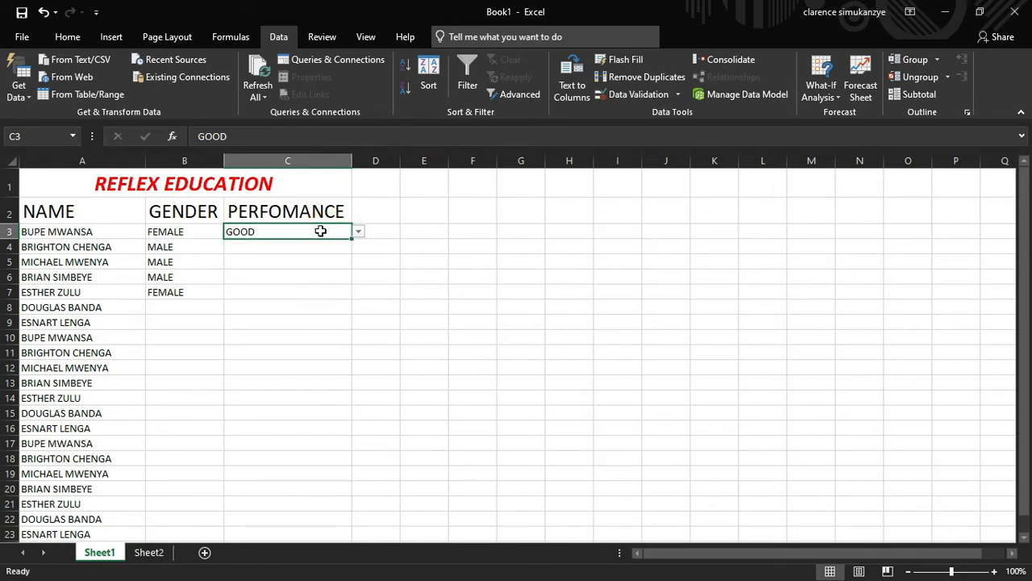
key(BackSpace)
click(289, 253)
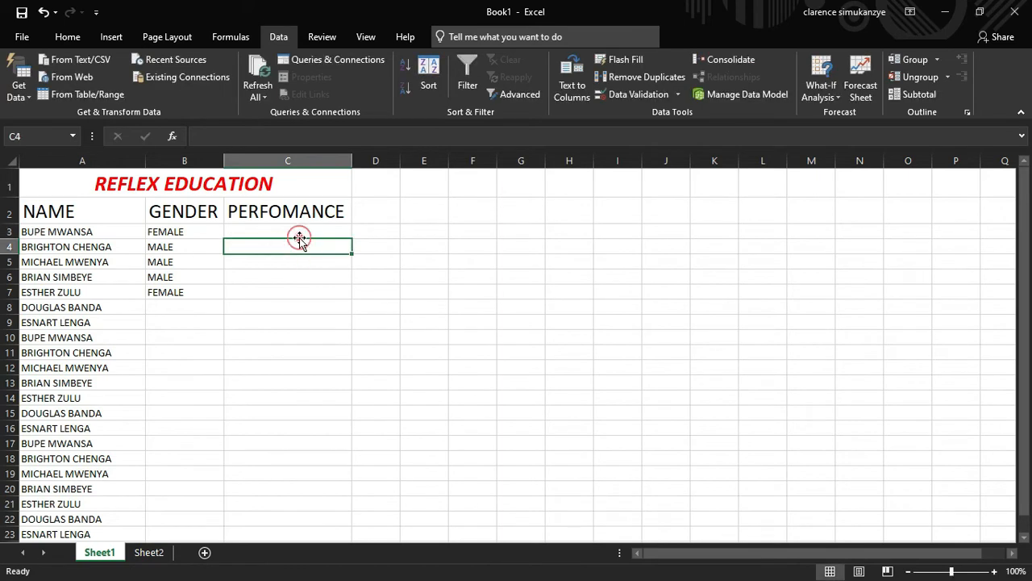
click(305, 233)
drag(352, 239, 300, 243)
Choose GOOD for C3, FAIR for C4 and BAD for C5 from the dropdowns
click(301, 245)
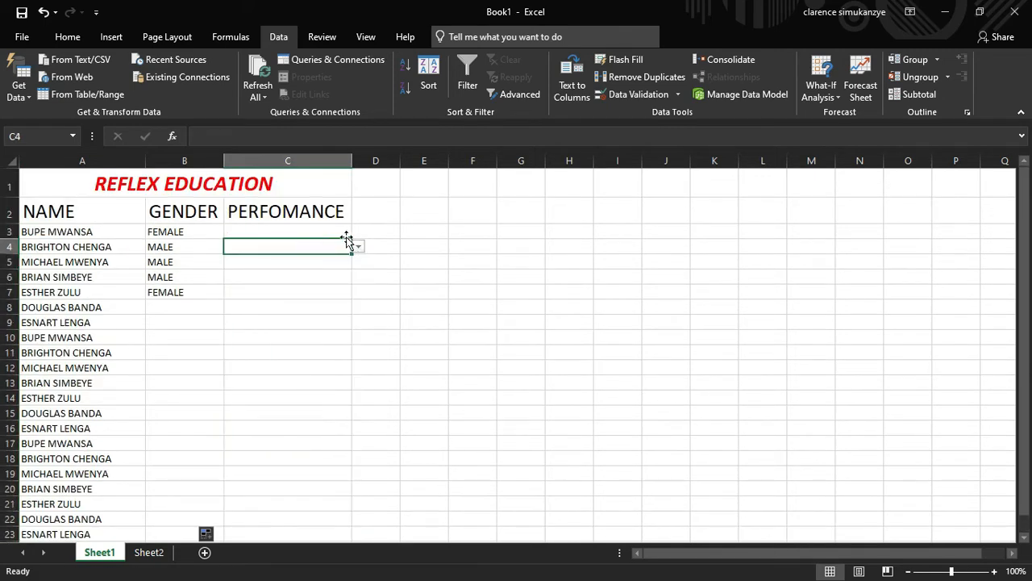
click(346, 232)
click(358, 231)
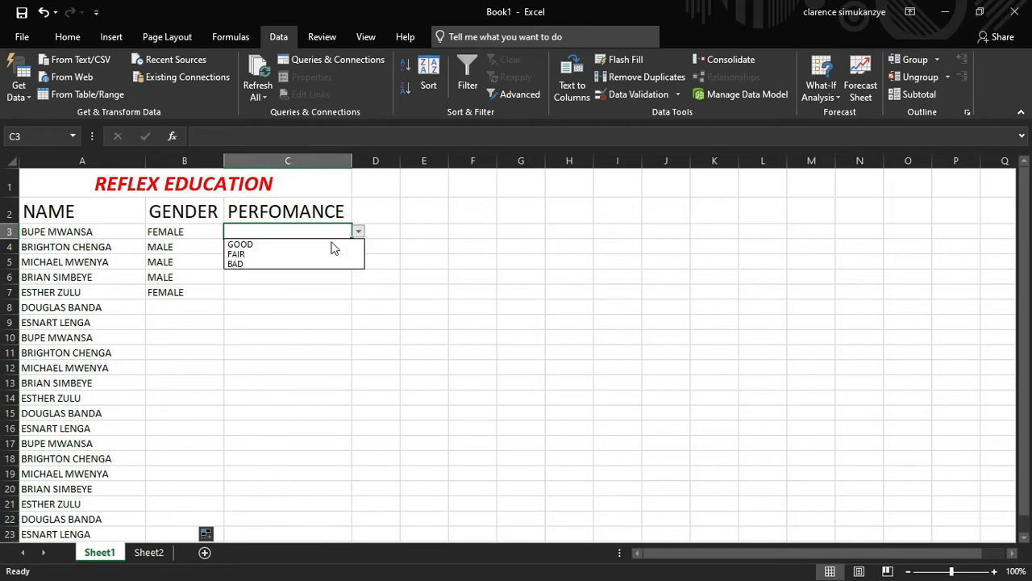
click(328, 241)
click(343, 250)
click(358, 246)
click(320, 267)
click(319, 263)
click(358, 261)
click(283, 292)
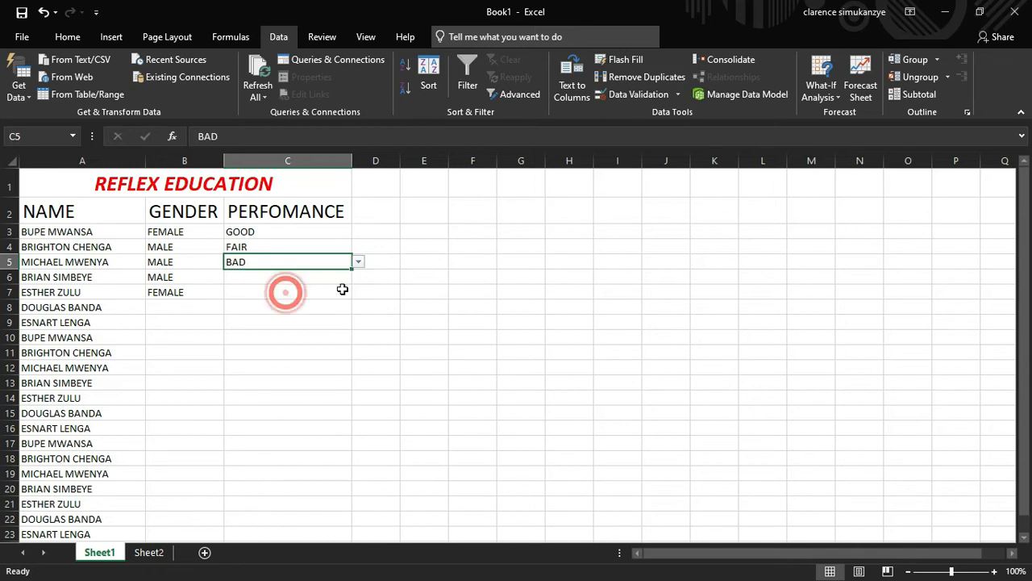
click(339, 291)
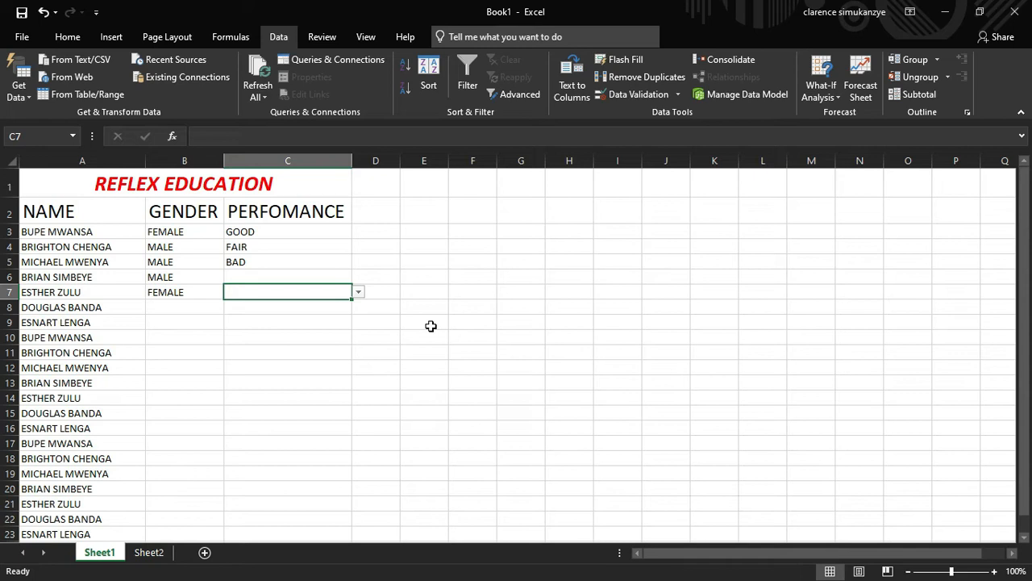
click(431, 233)
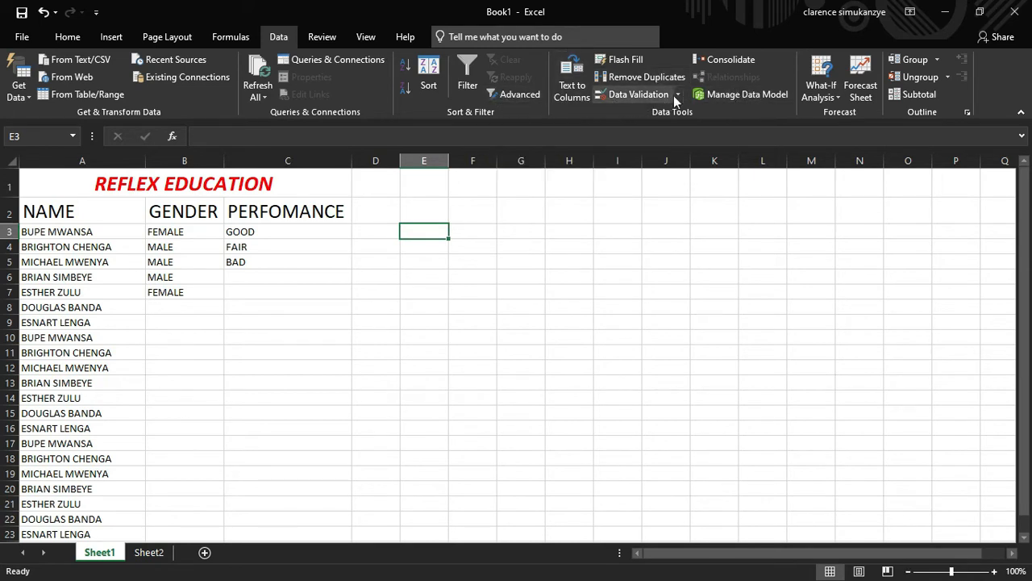
Limit E3:E23 to whole numbers between 10 and 20, then select E3
click(424, 233)
drag(425, 327, 421, 436)
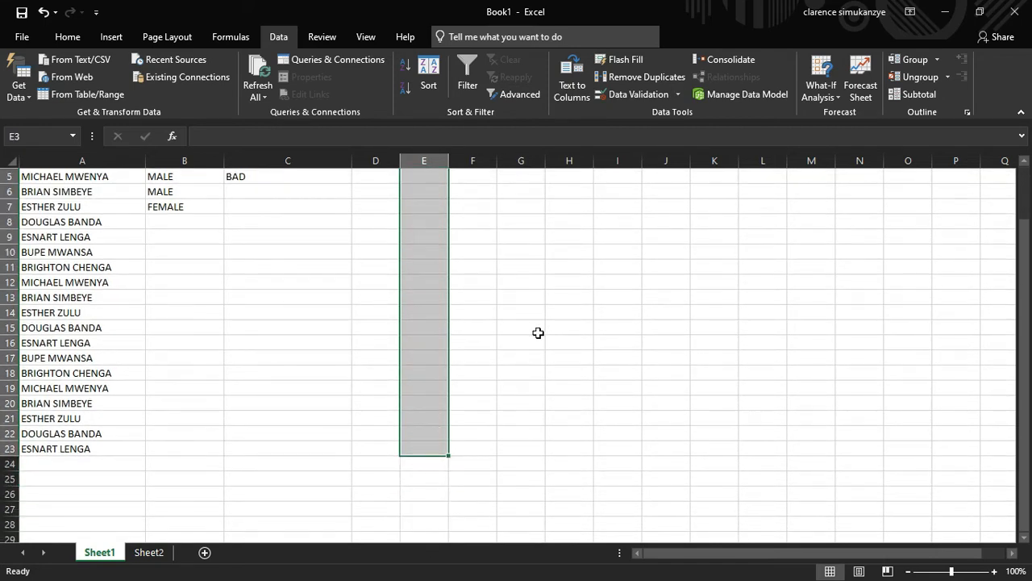
scroll(540, 332, up, 2)
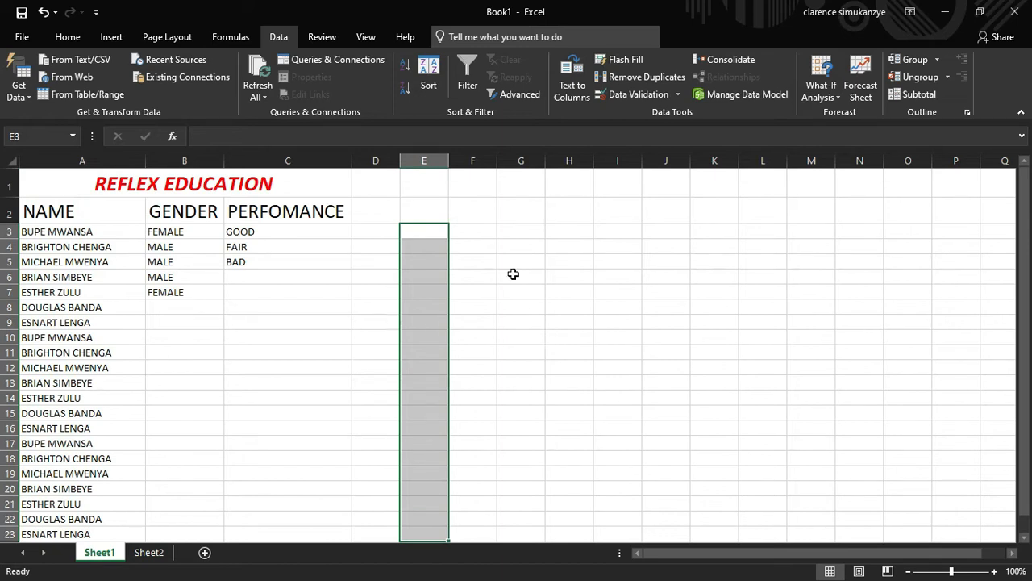
click(679, 94)
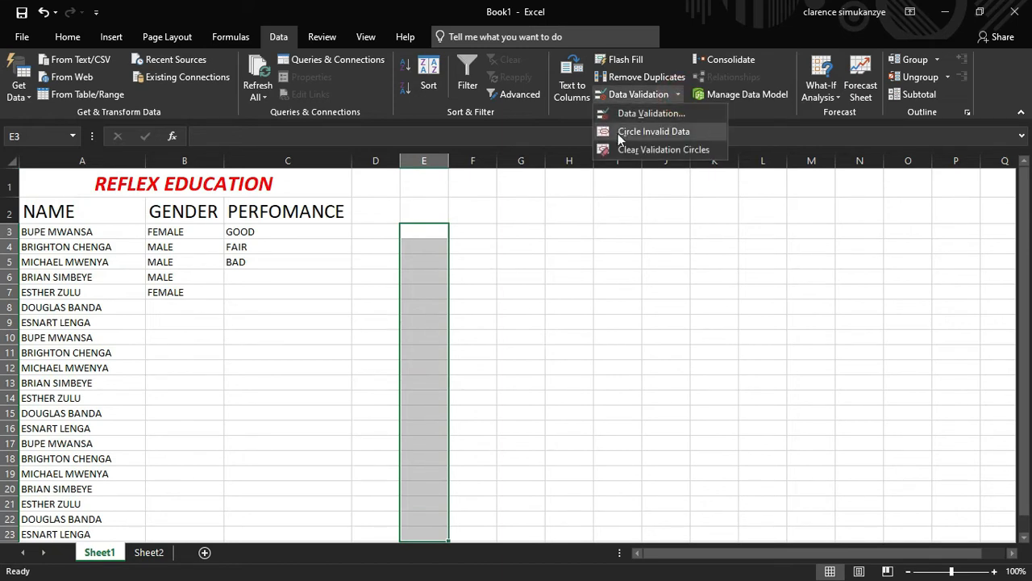
click(645, 113)
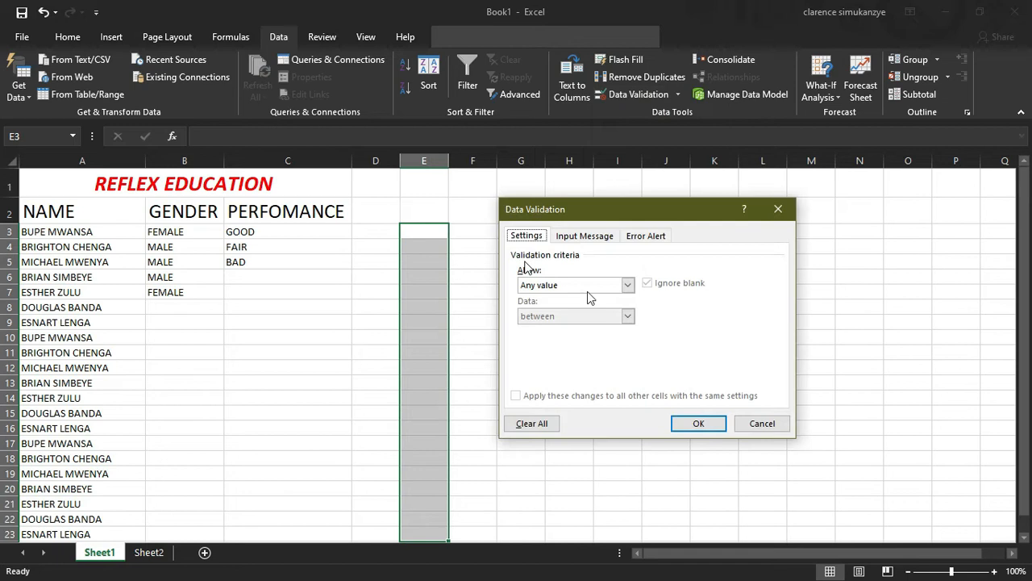
click(625, 287)
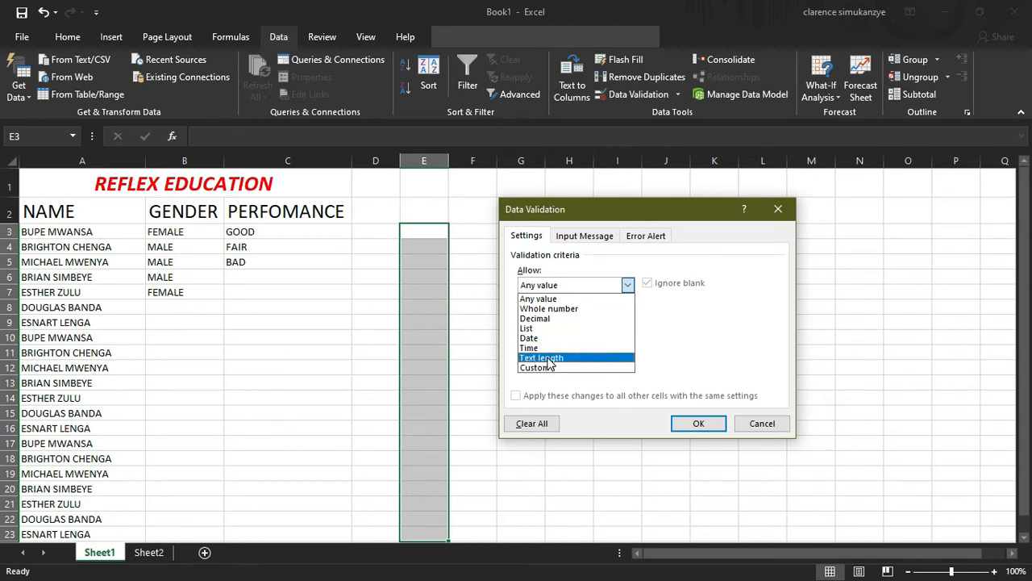
click(573, 308)
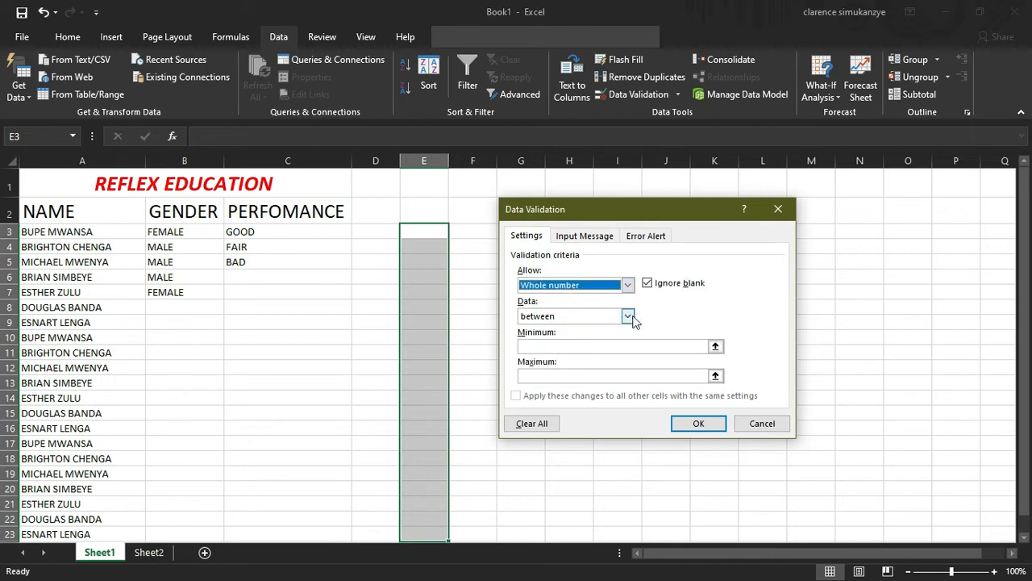
click(638, 348)
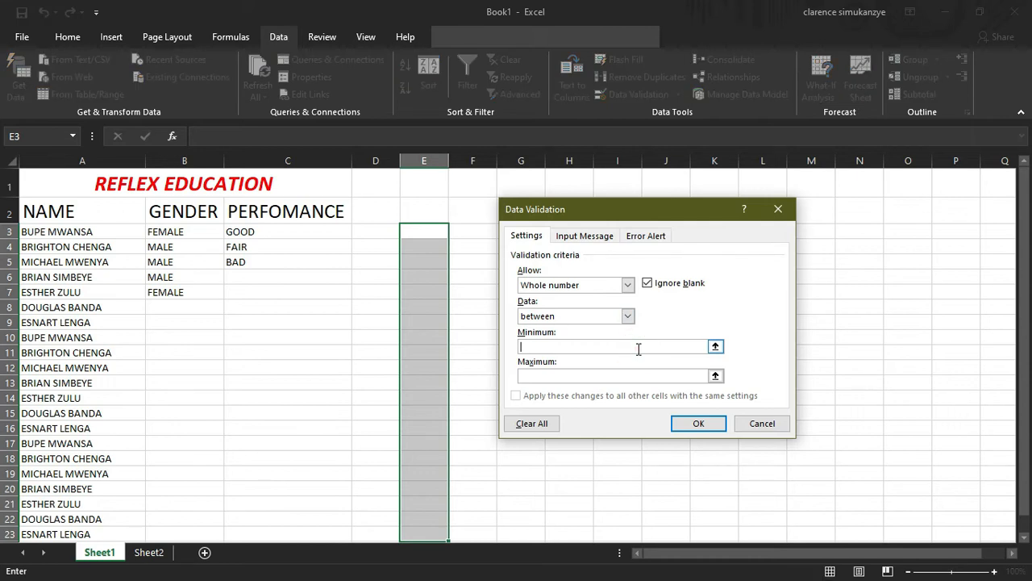
text(10)
click(646, 373)
text(20)
key(Return)
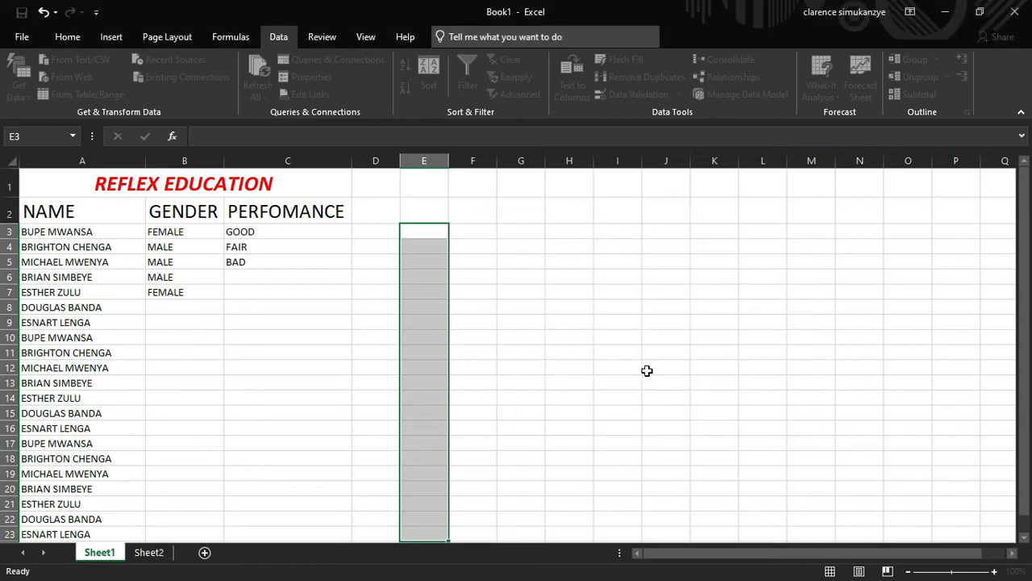
click(424, 230)
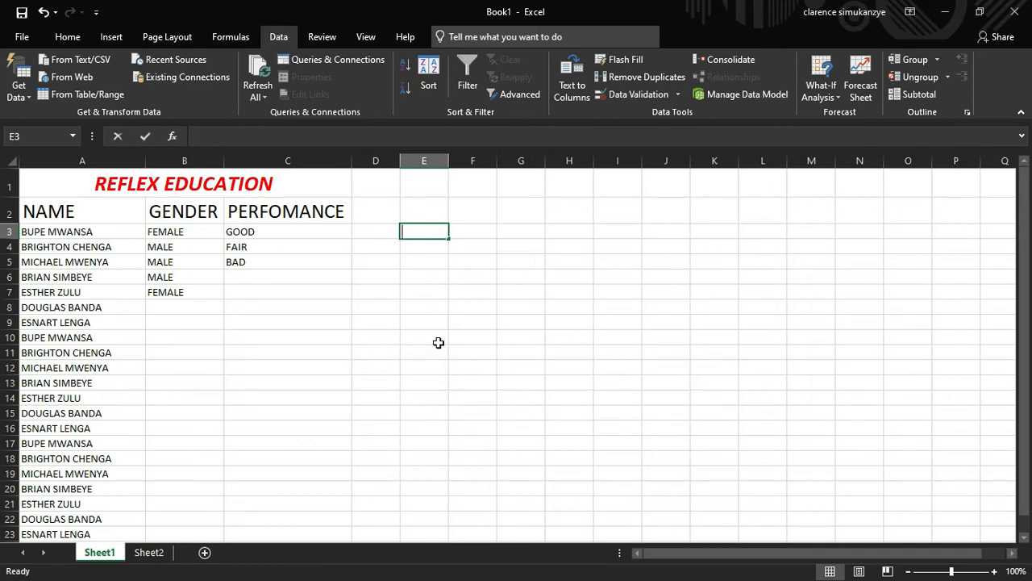
text(9)
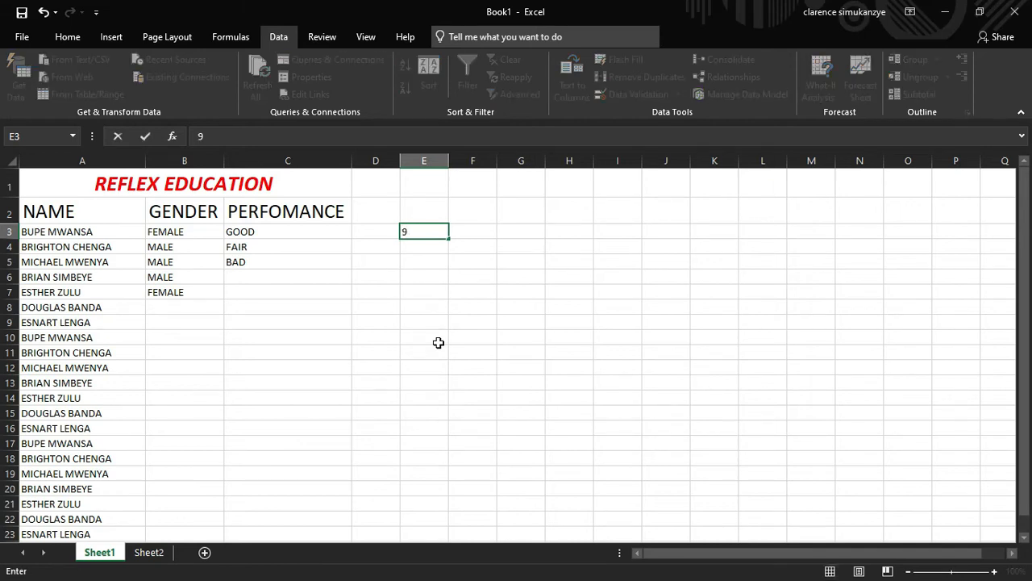
click(438, 343)
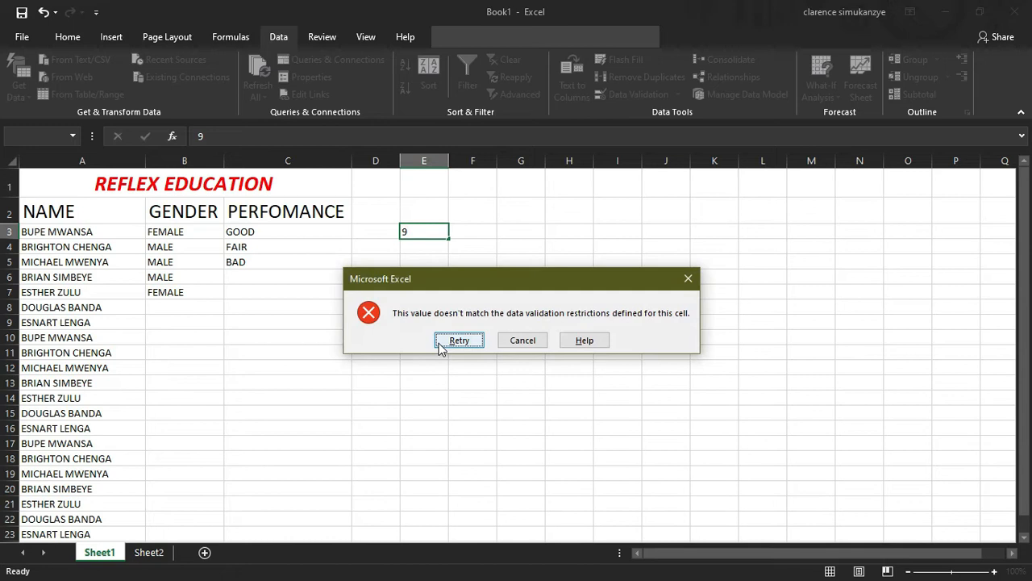
key(Tab)
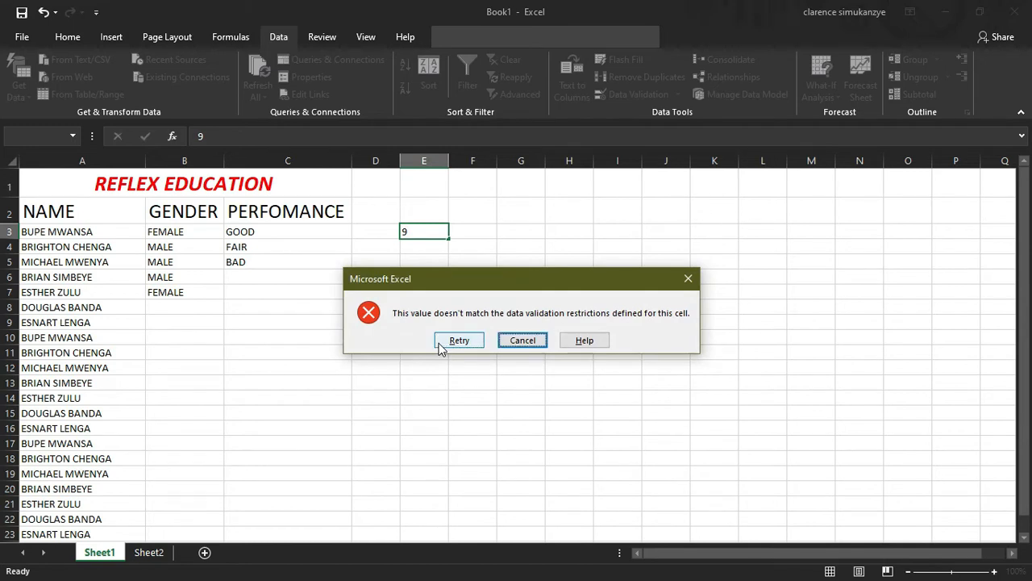
key(Return)
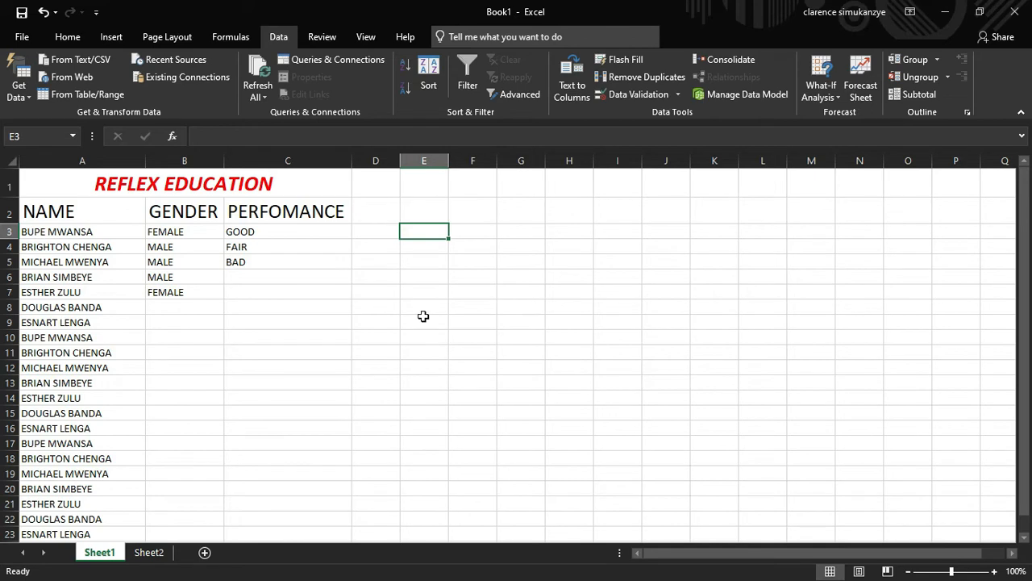
text(10)
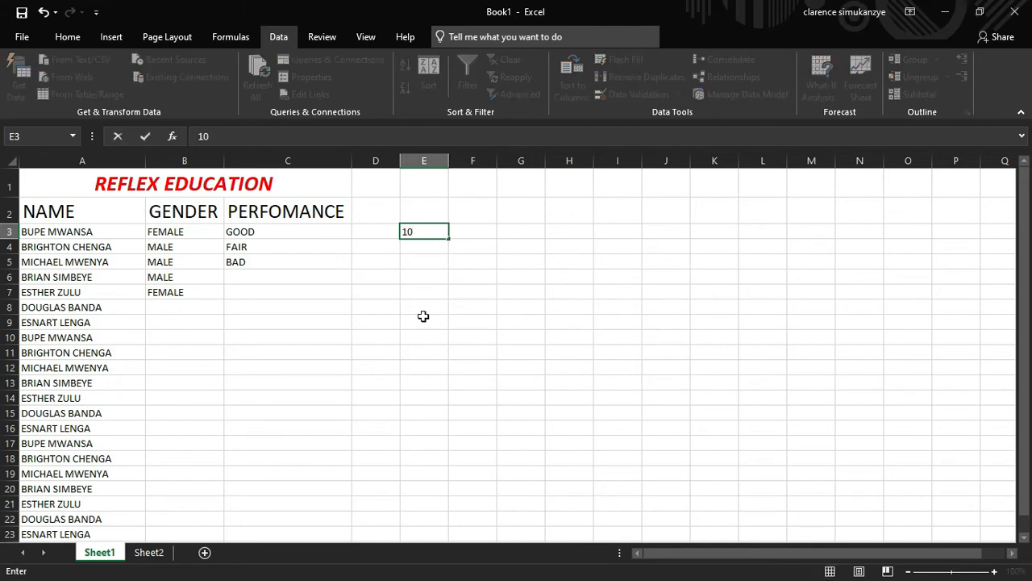
key(Return)
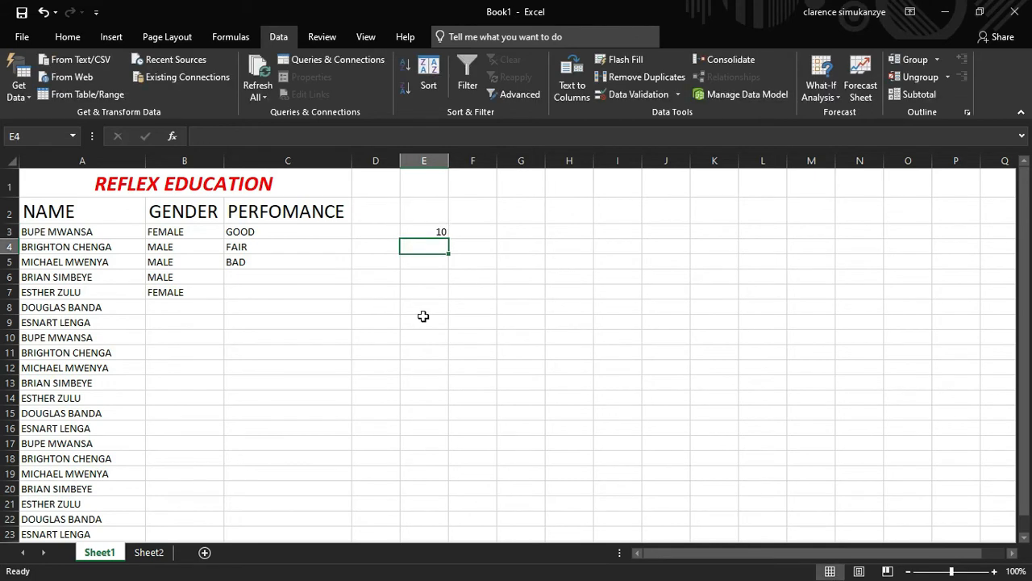
text(20)
key(Return)
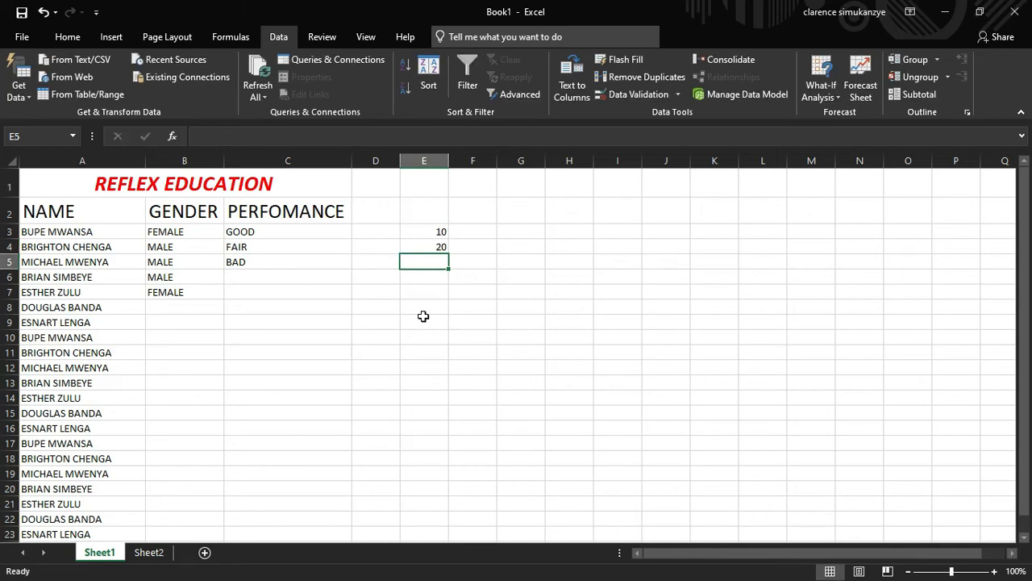
text(15)
key(Return)
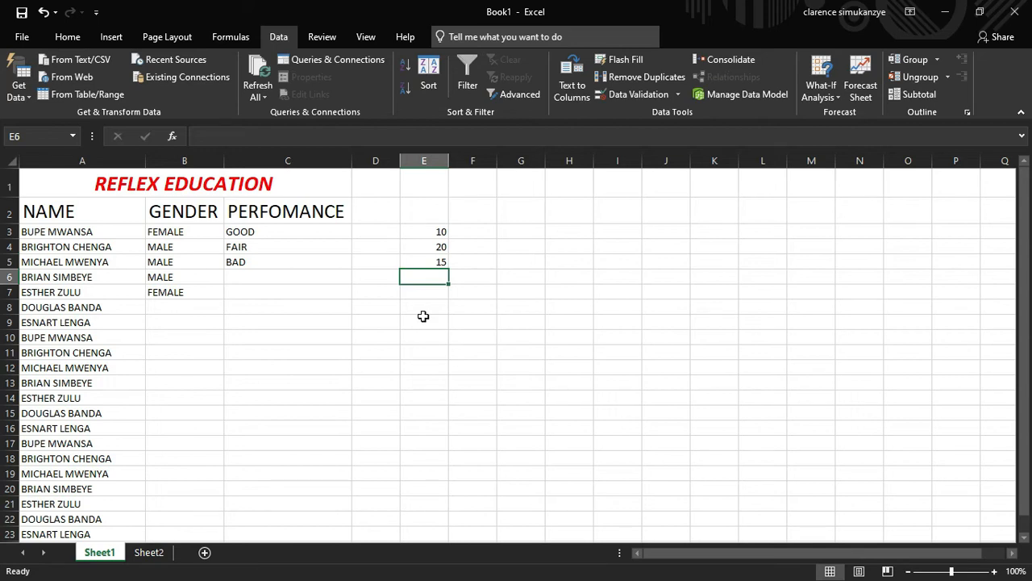
text(21)
key(Return)
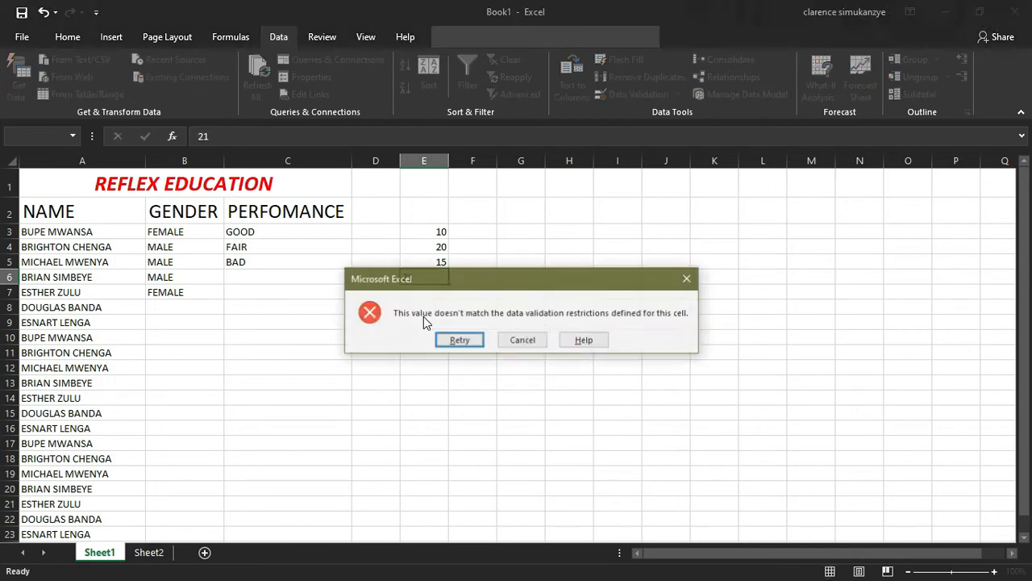
key(Tab)
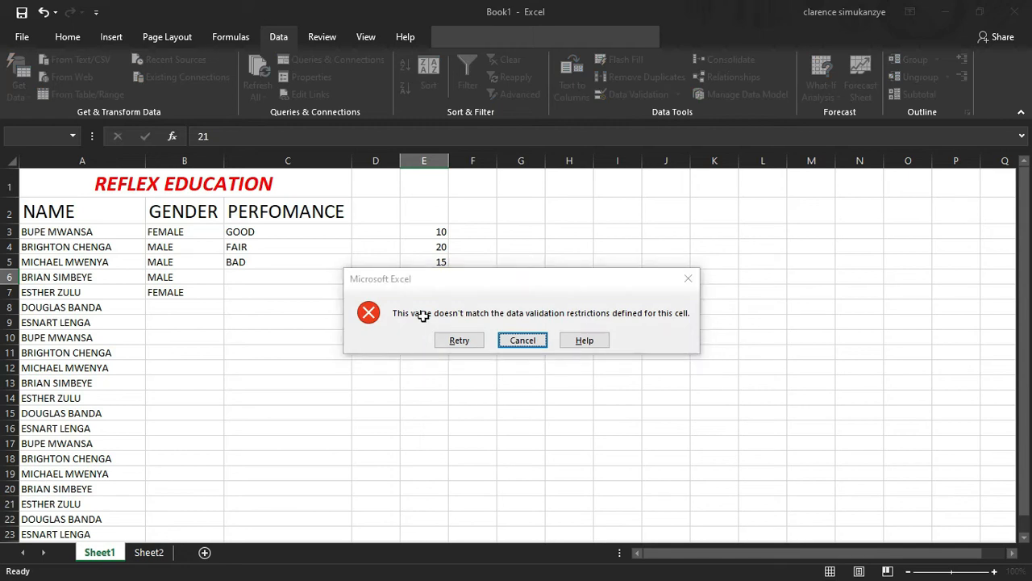
key(Return)
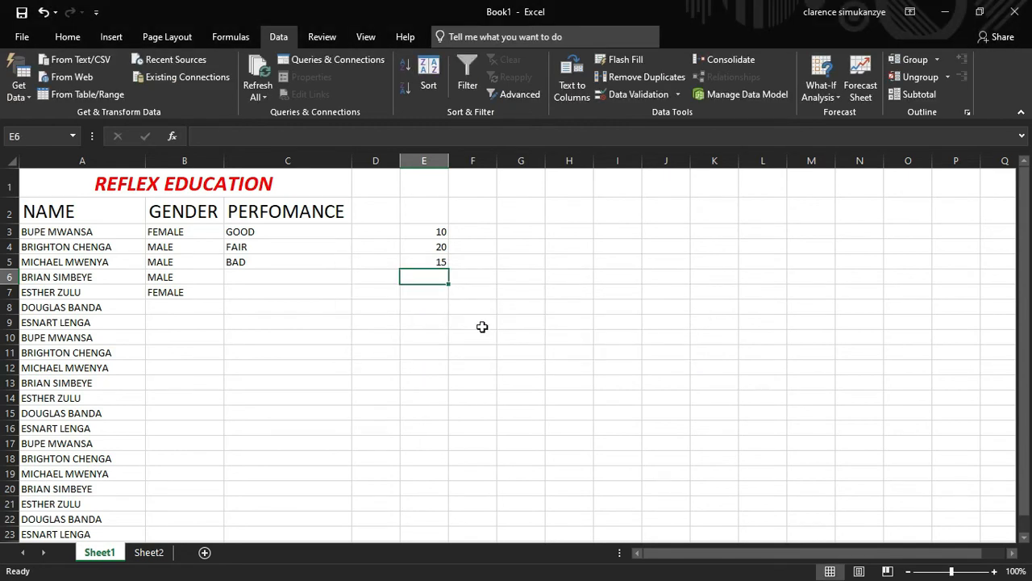
drag(405, 318, 405, 220)
key(Delete)
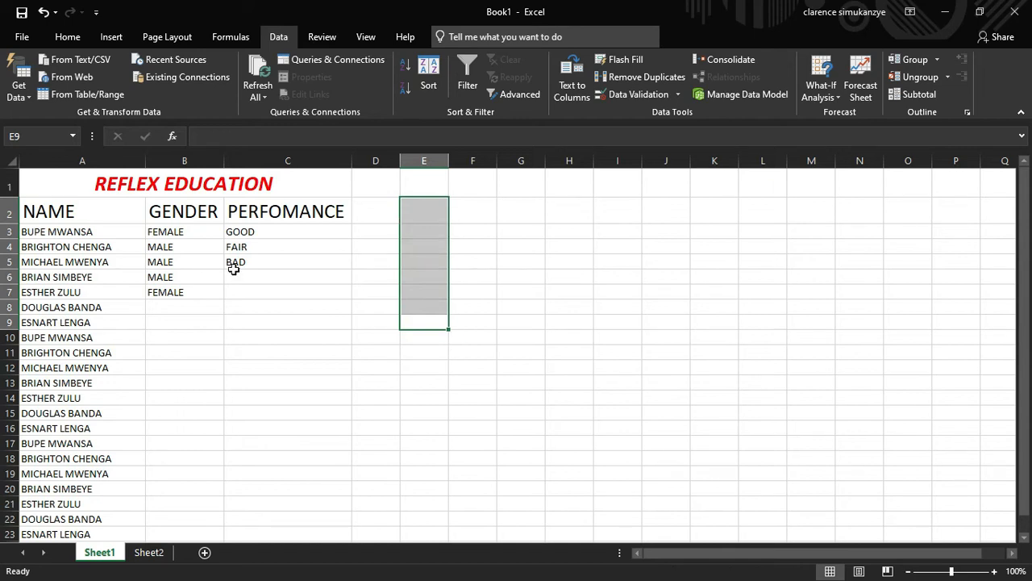
Open Sheet2, view the Home ribbon, and select the marks table B3:F9
click(150, 552)
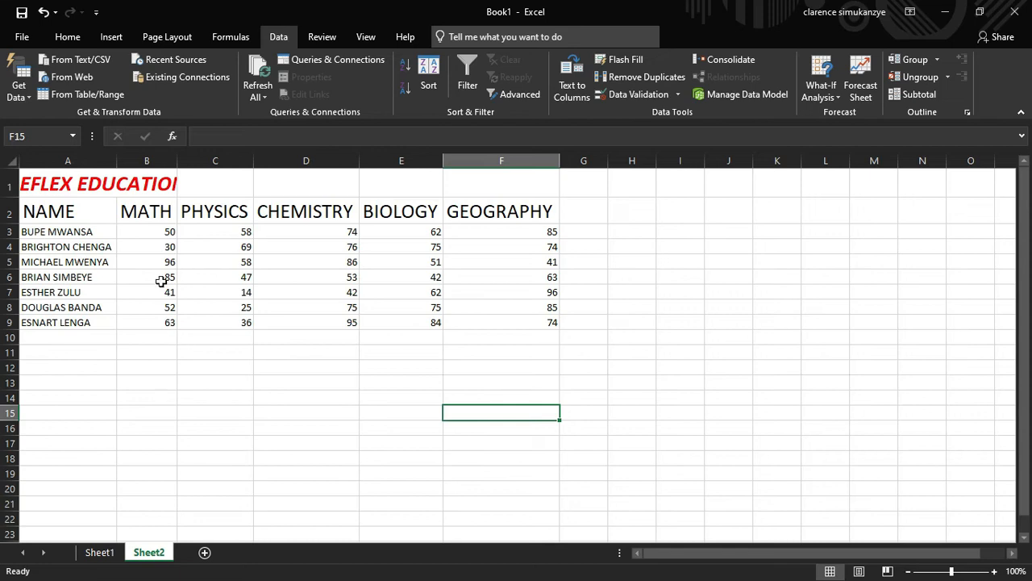
drag(152, 231, 153, 323)
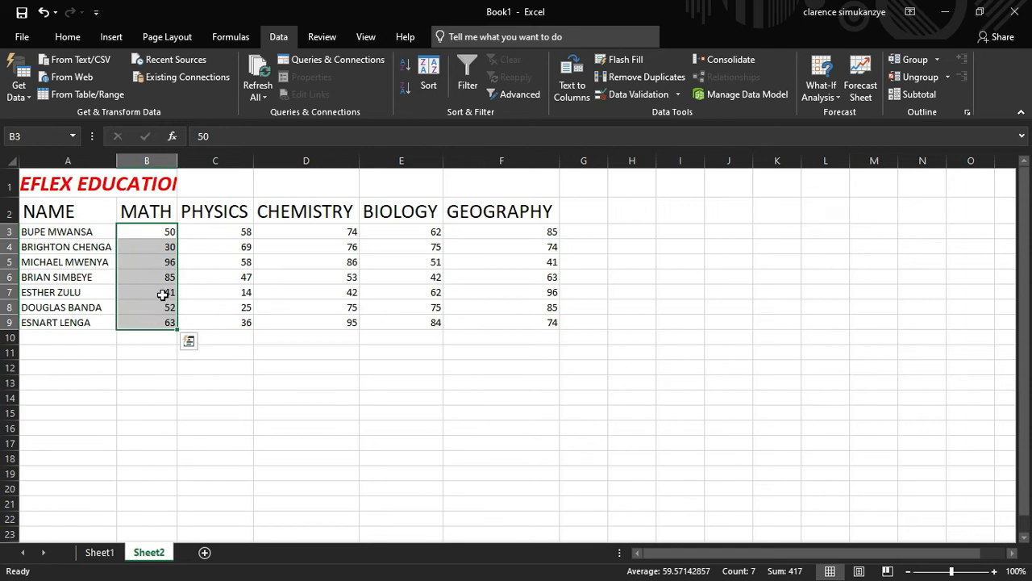
click(162, 293)
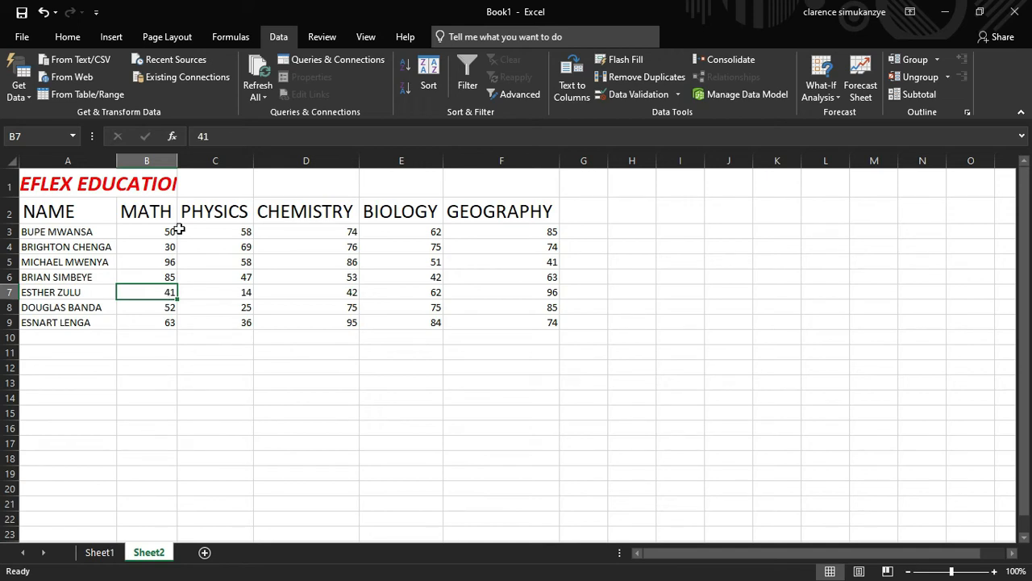
click(67, 37)
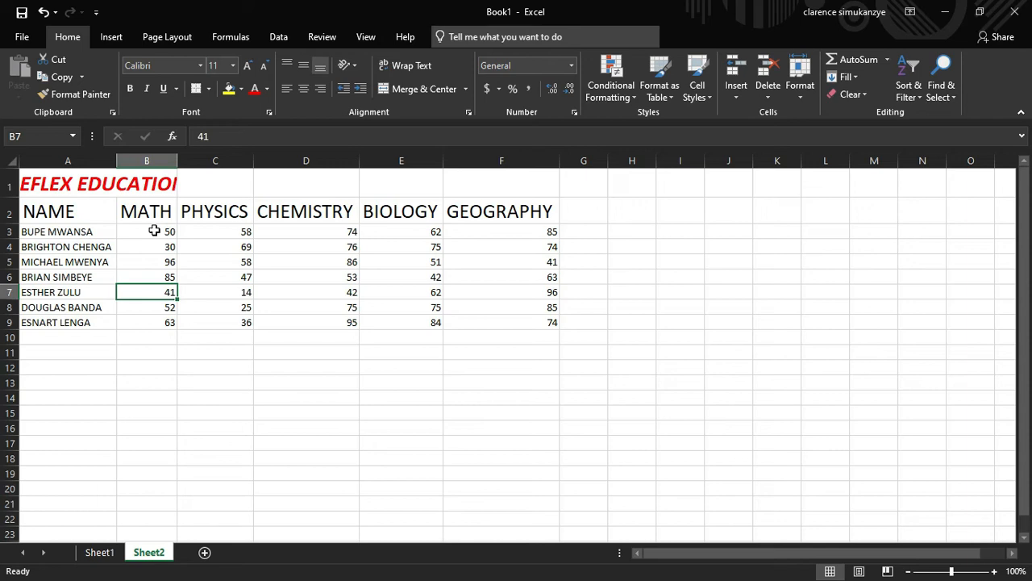
drag(154, 231, 543, 316)
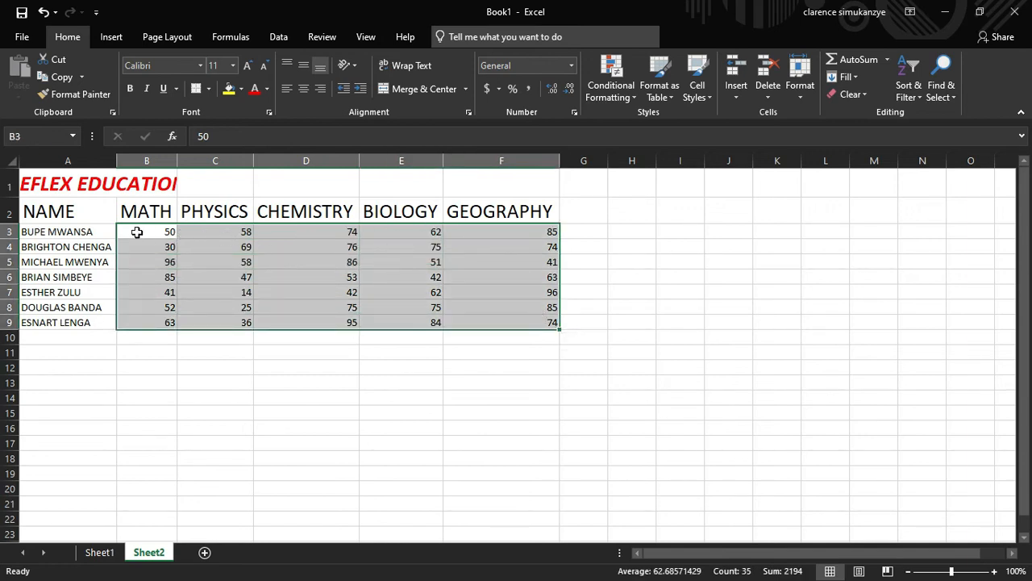
Apply the Green - Yellow - Red Color Scale to MATH scores B3:B9
click(221, 377)
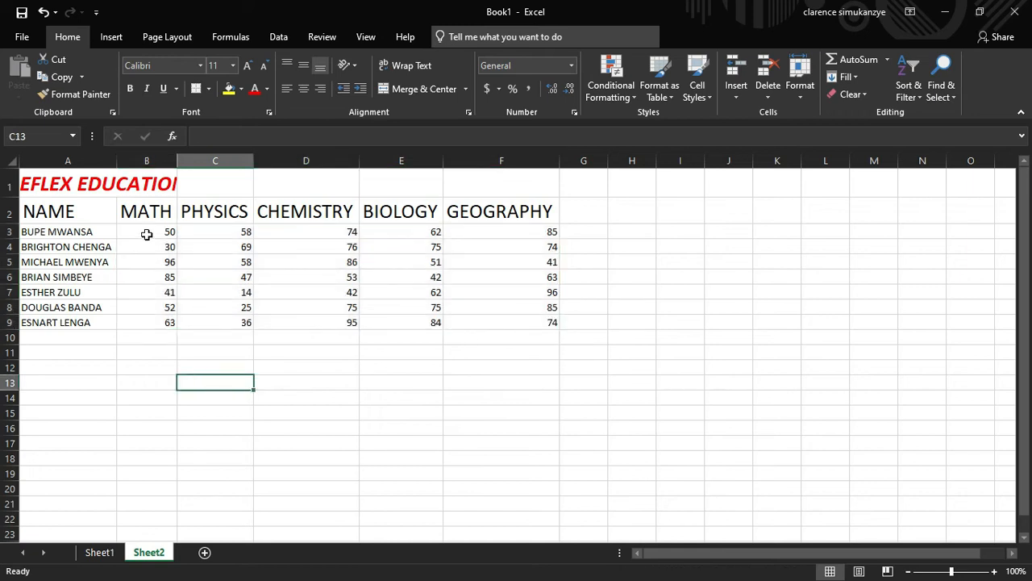
click(143, 234)
drag(145, 237, 144, 326)
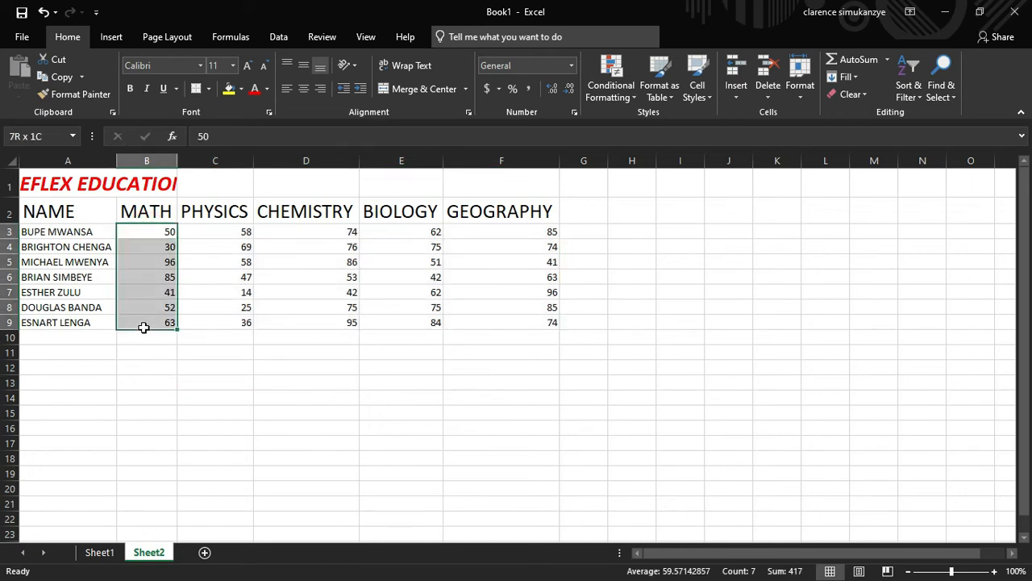
click(625, 104)
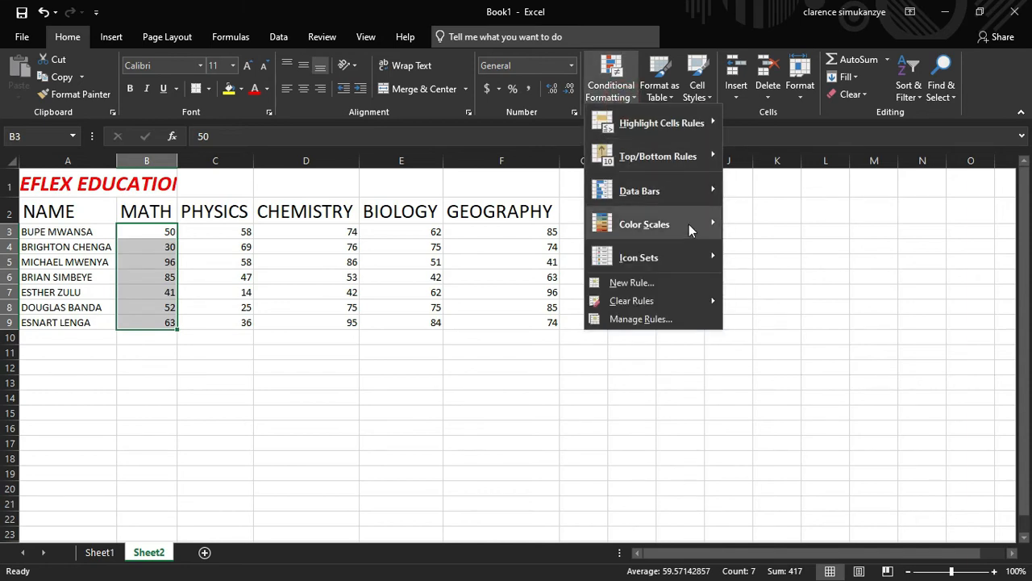
mouse_move(689, 225)
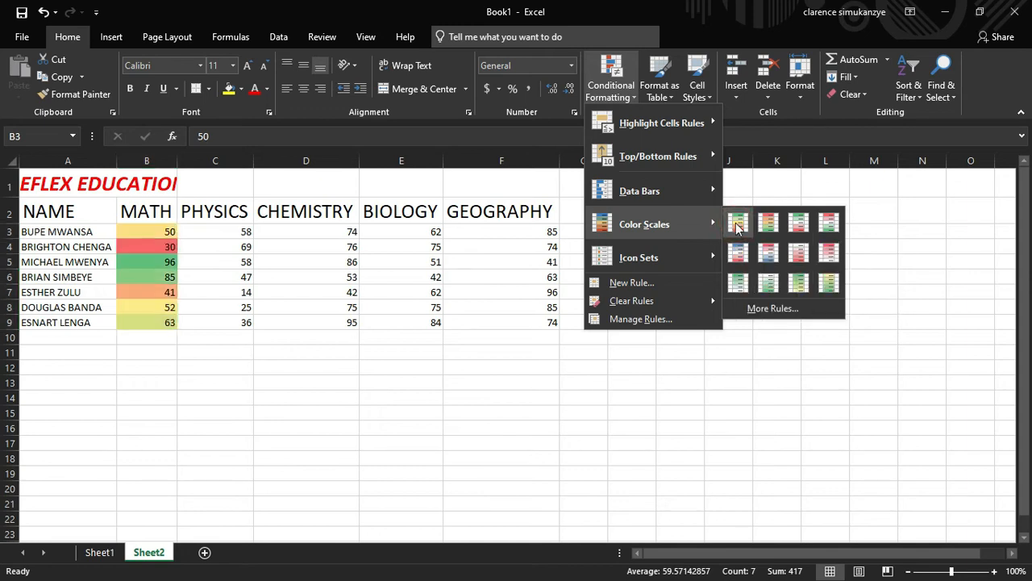
click(737, 225)
Check the shading on scores 50, 30 (red), 96 (green) and 85
click(200, 368)
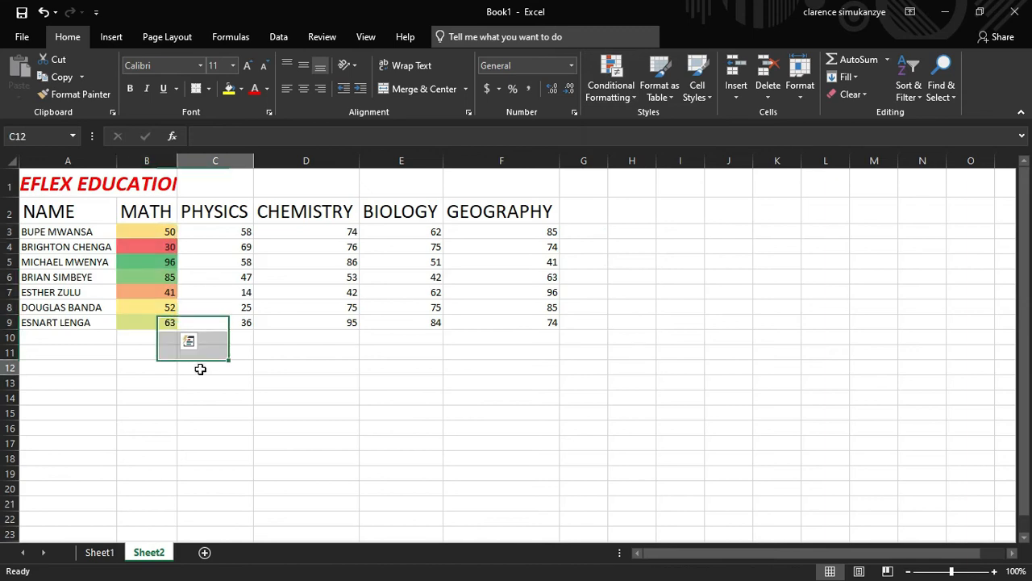
click(171, 232)
click(173, 246)
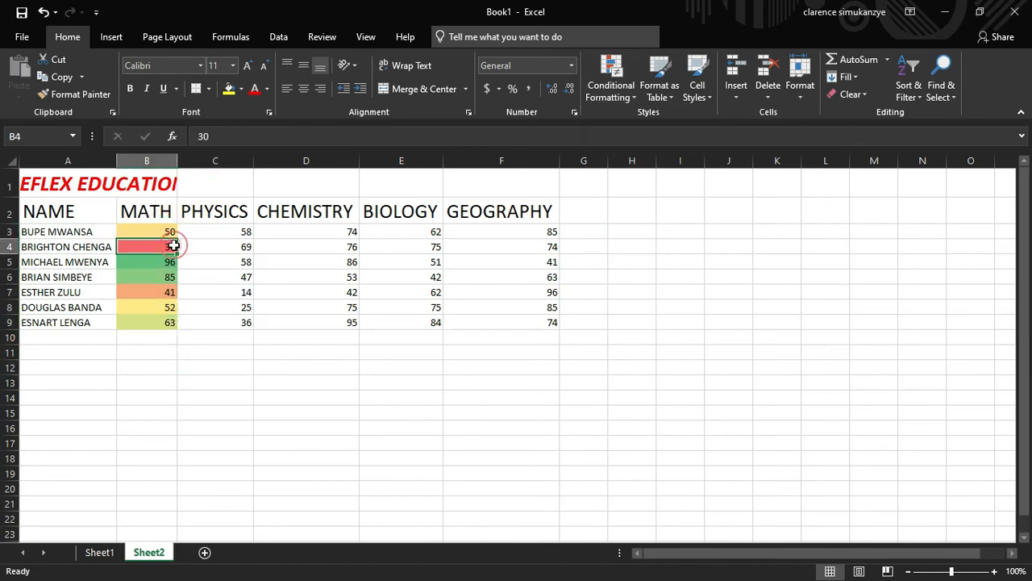
click(150, 264)
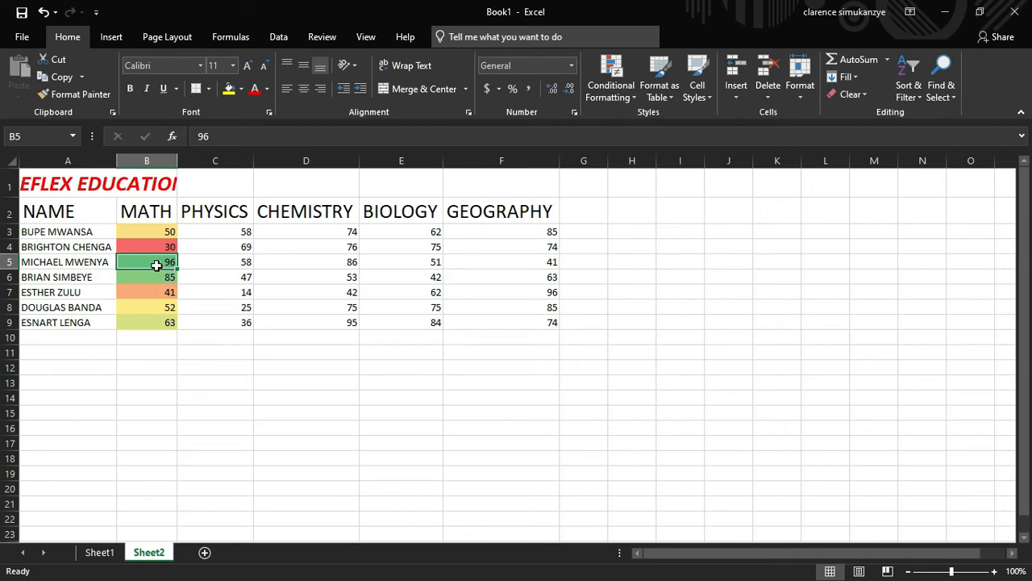
click(160, 278)
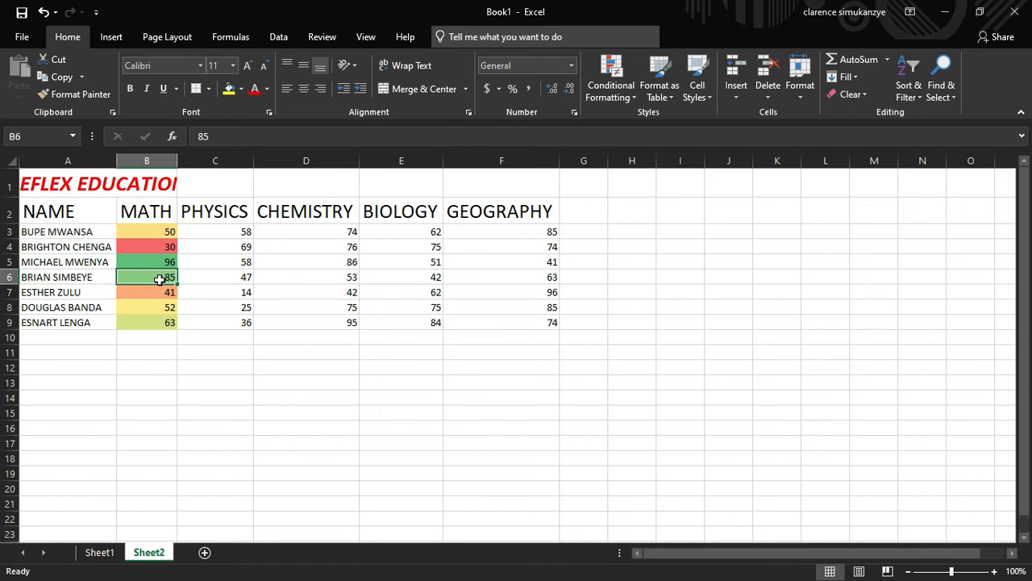
click(163, 345)
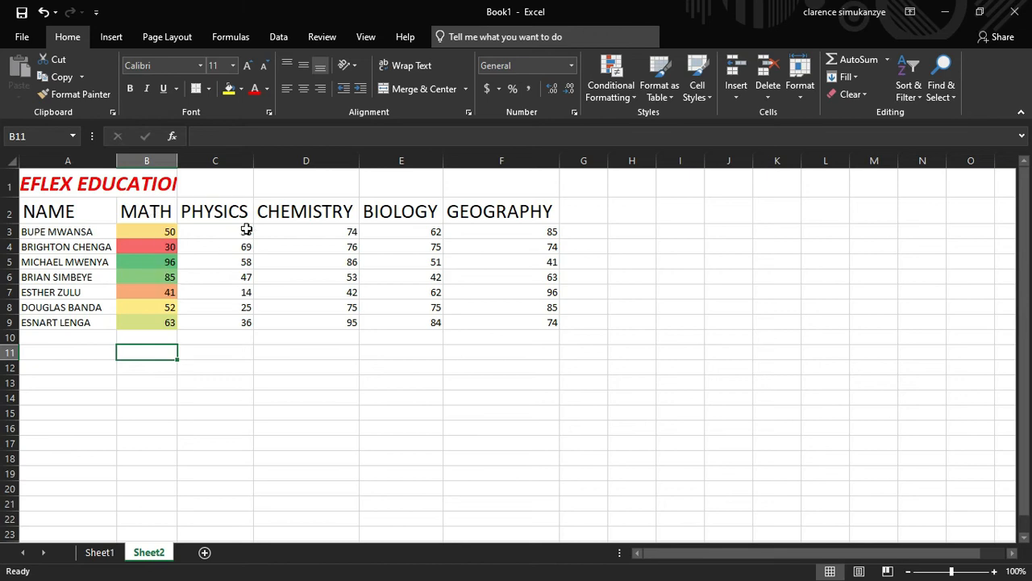
Apply Light Blue Data Bar (Gradient Fill) to the PHYSICS scores in C3:C9
drag(244, 231, 241, 316)
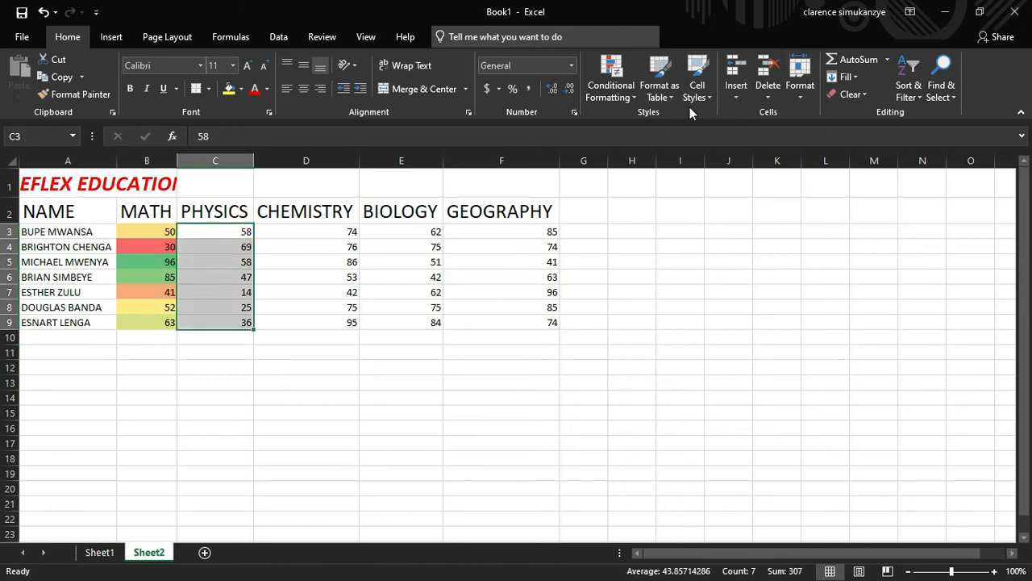
click(609, 96)
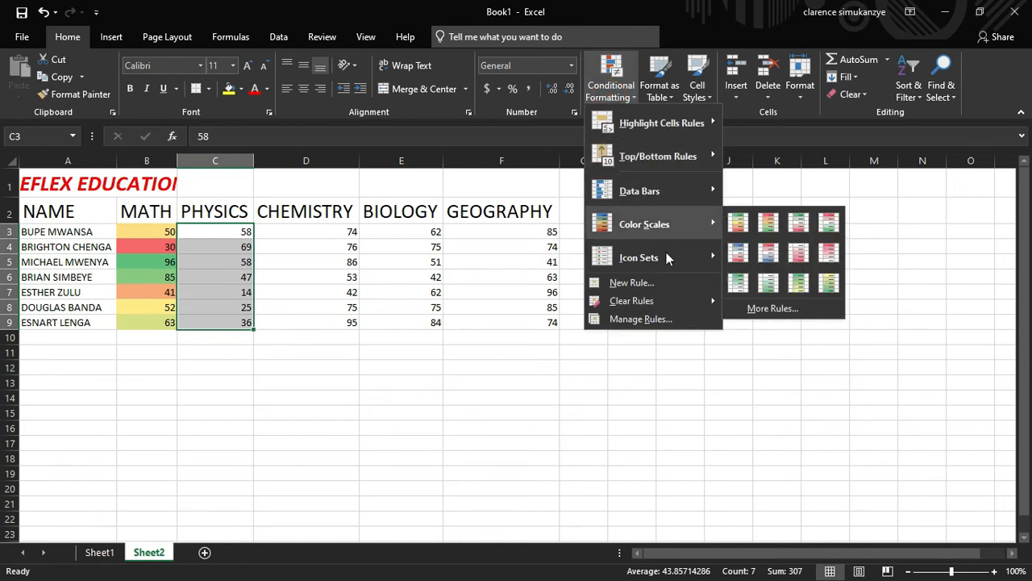
mouse_move(661, 162)
mouse_move(659, 195)
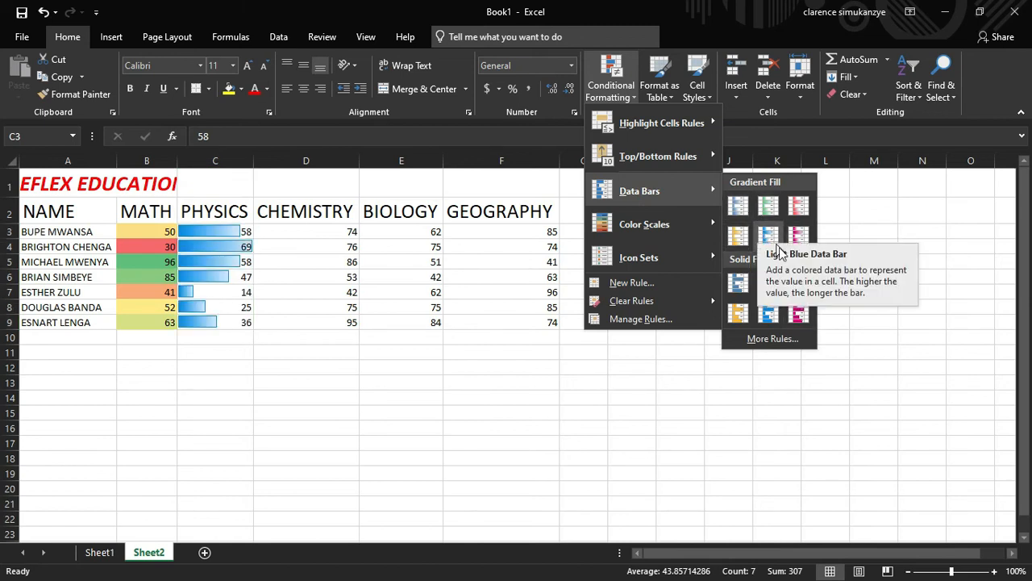
click(774, 238)
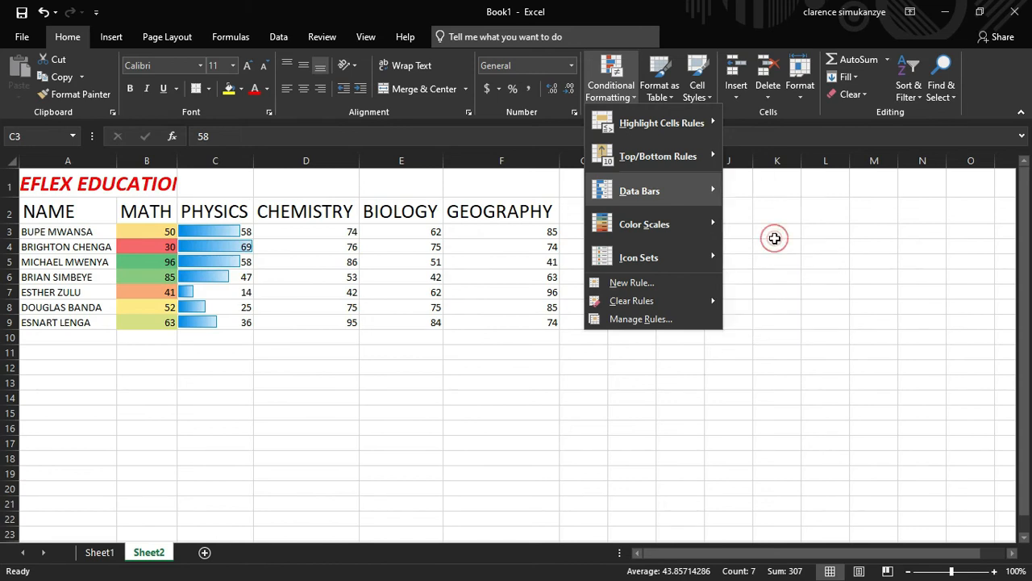
click(290, 395)
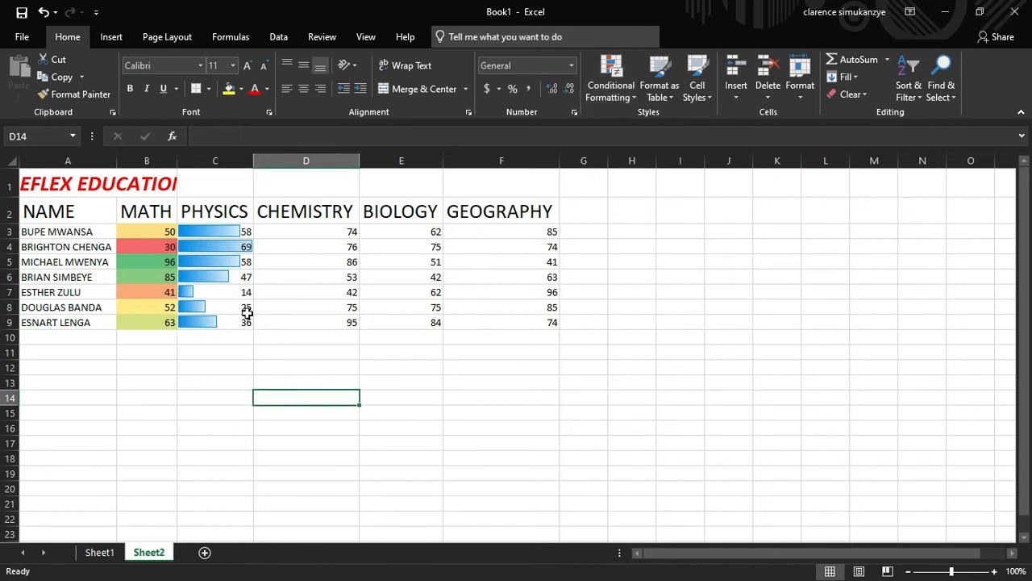
Check the PHYSICS bars in C4 and C5, then select the CHEMISTRY scores D3:D9
click(239, 248)
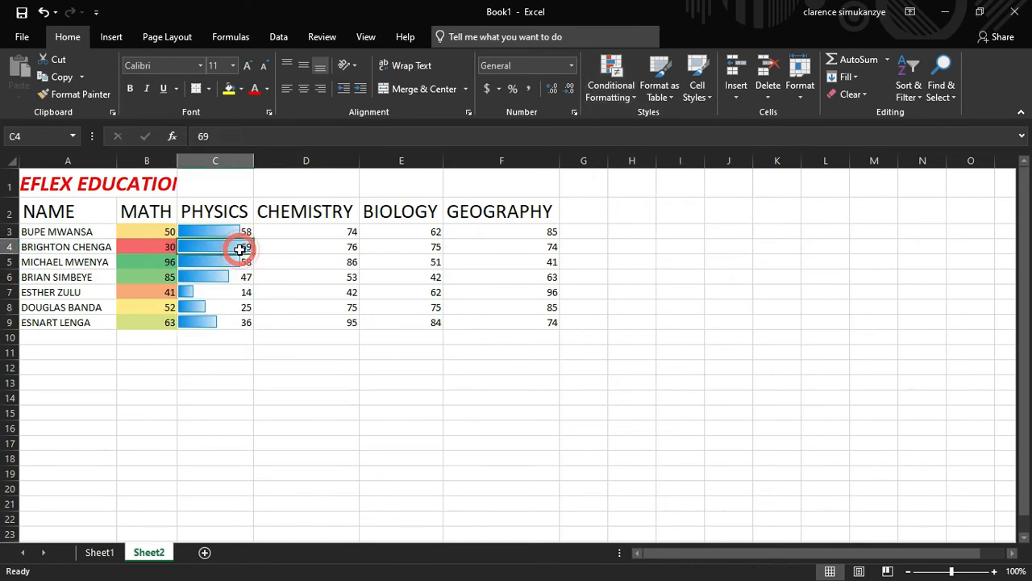
click(240, 262)
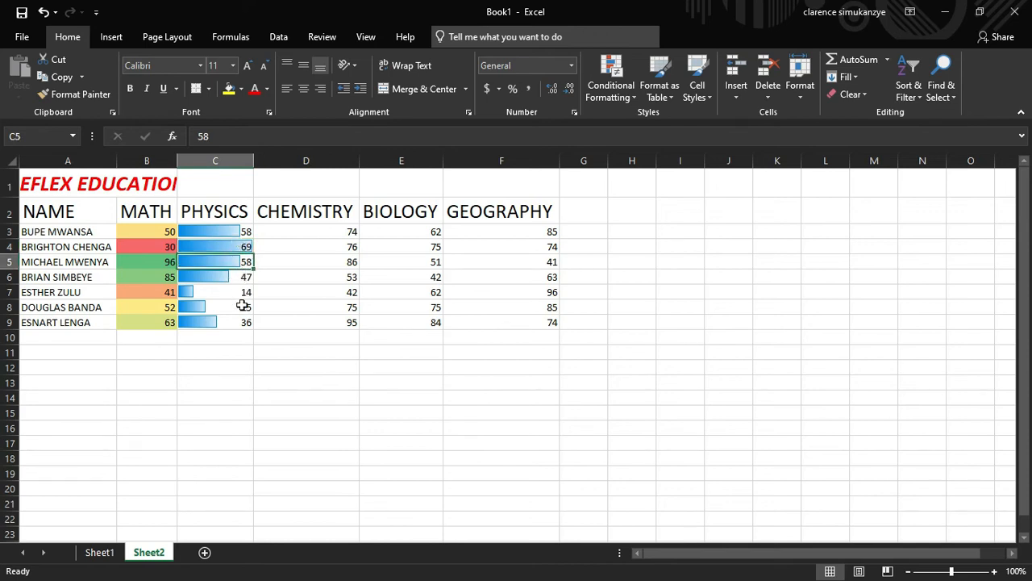
click(237, 353)
drag(308, 230, 311, 326)
click(313, 316)
Add a Greater Than 75 rule to D3:D9 with Light Red Fill and Dark Red Text
drag(299, 229, 319, 321)
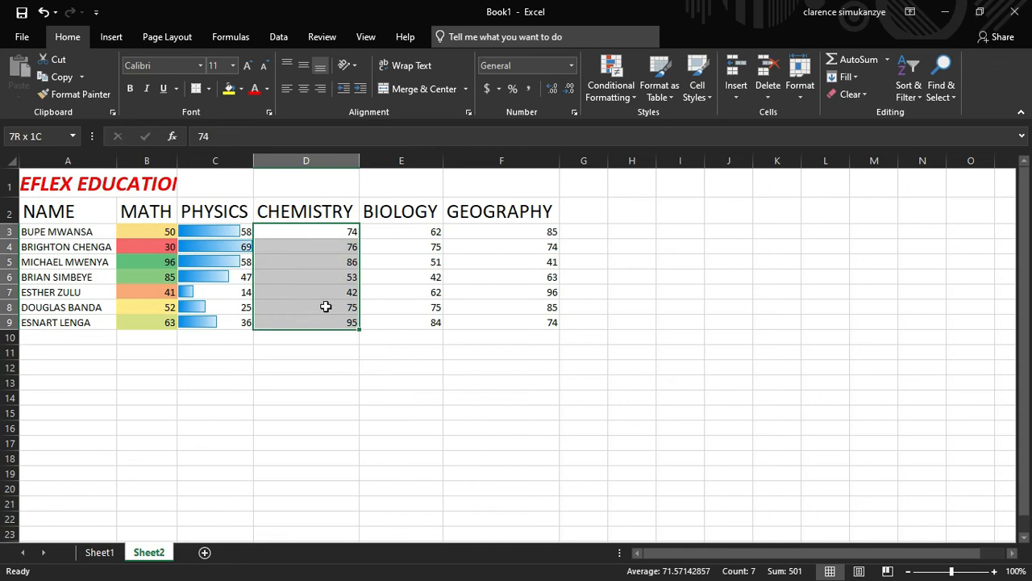
click(611, 77)
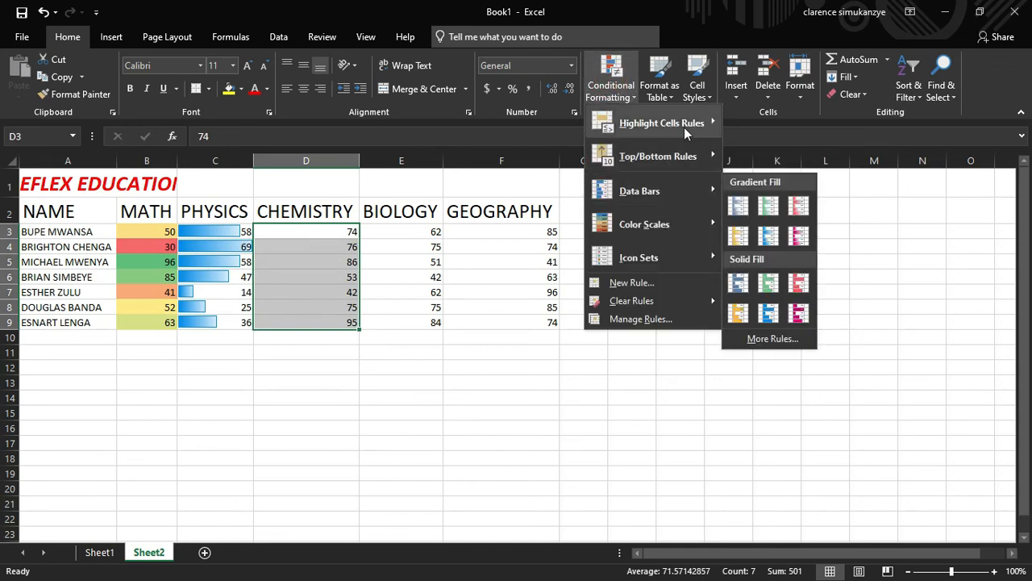
mouse_move(684, 129)
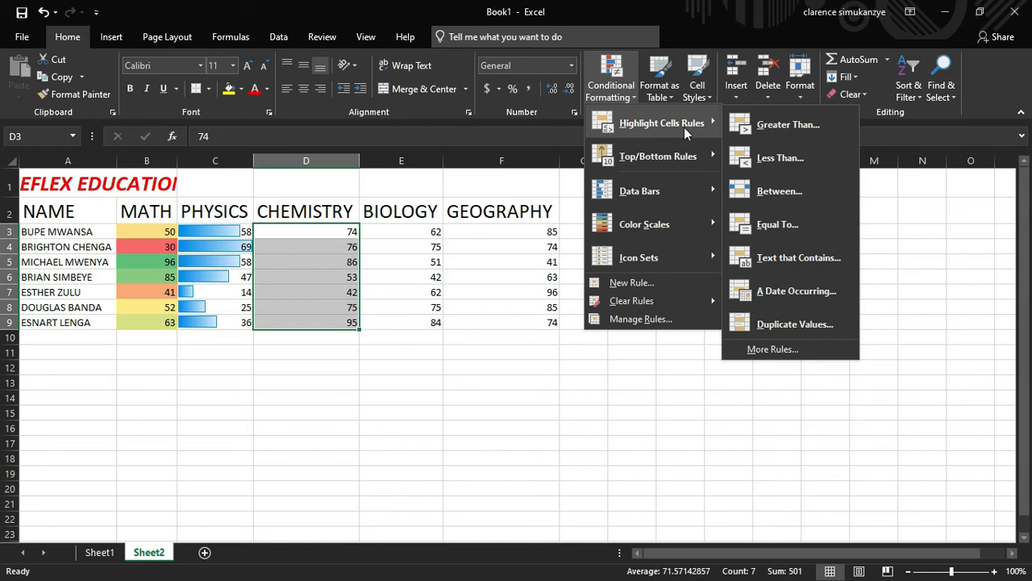
click(786, 125)
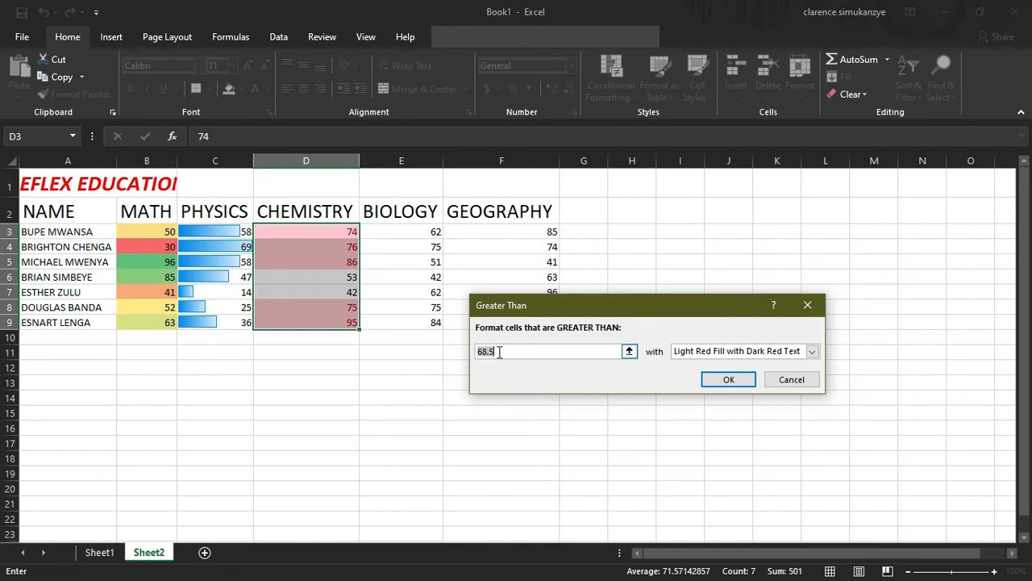
key(BackSpace)
text(75)
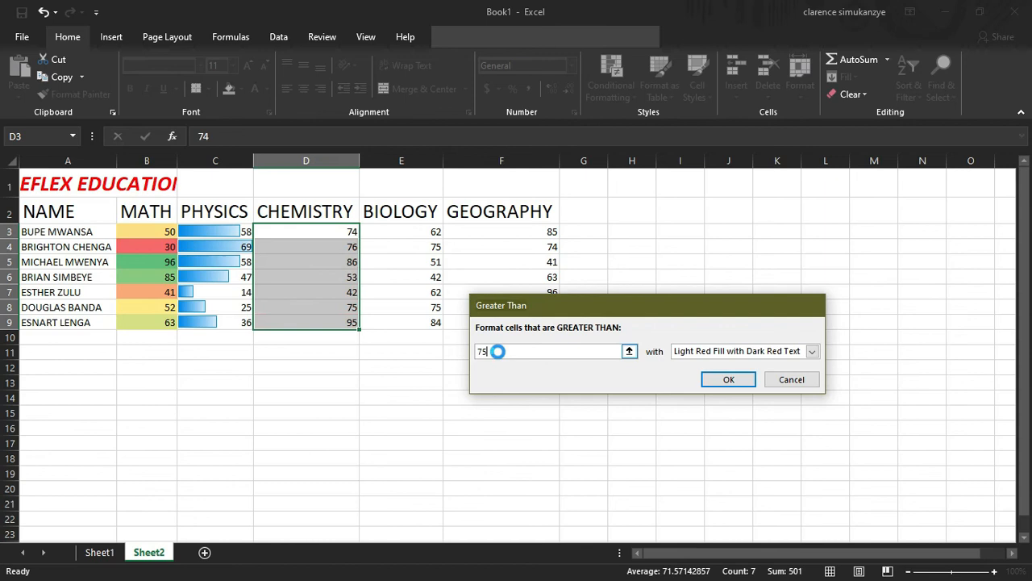
key(Return)
click(475, 408)
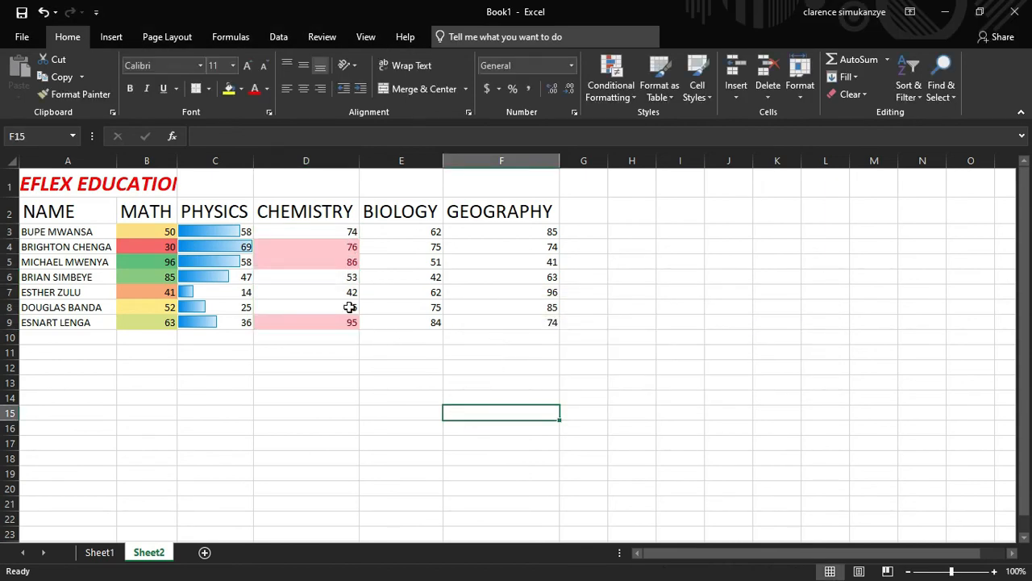
click(331, 233)
shift+click(331, 320)
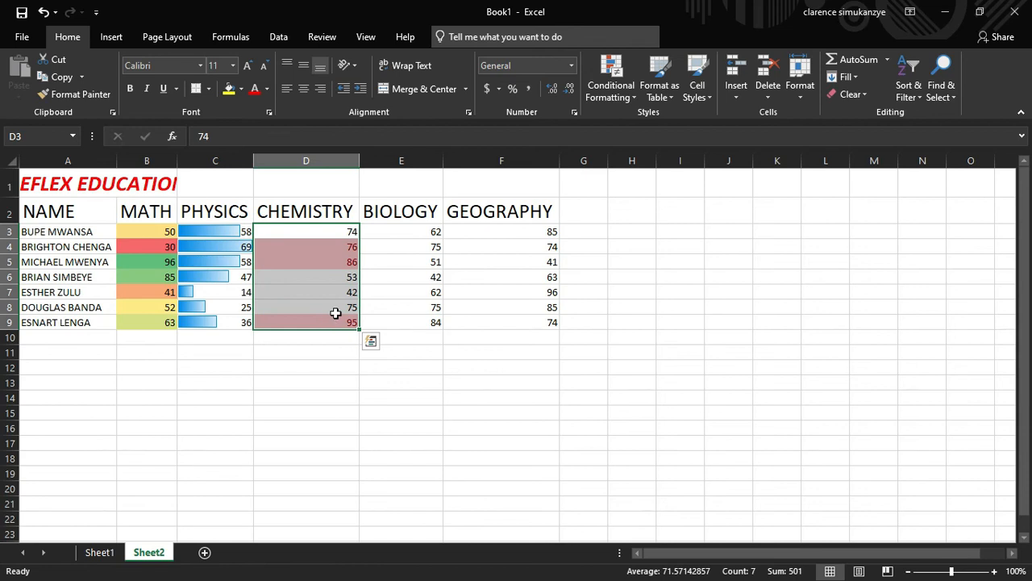
key(ctrl+c)
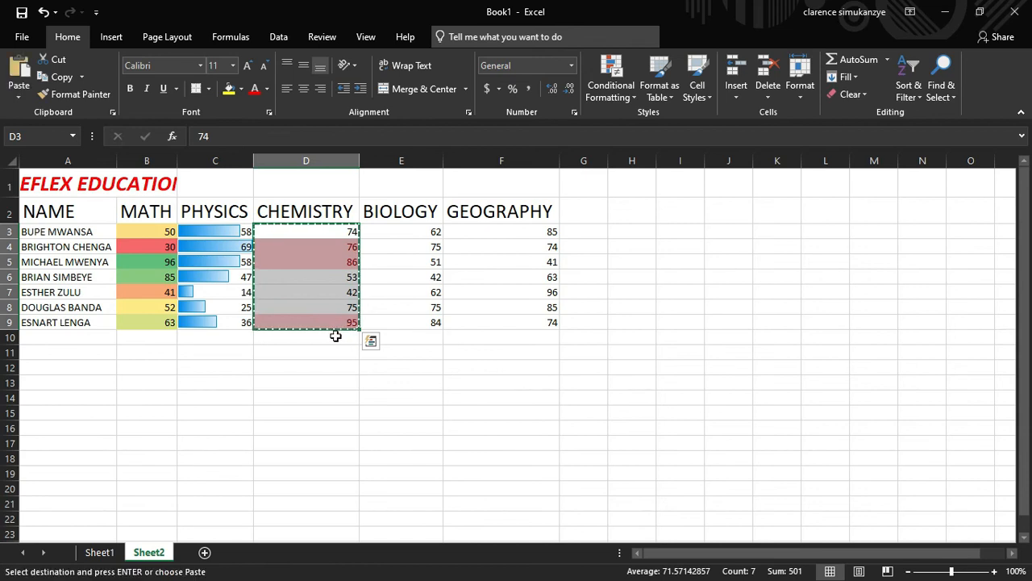
click(335, 335)
key(ctrl+v)
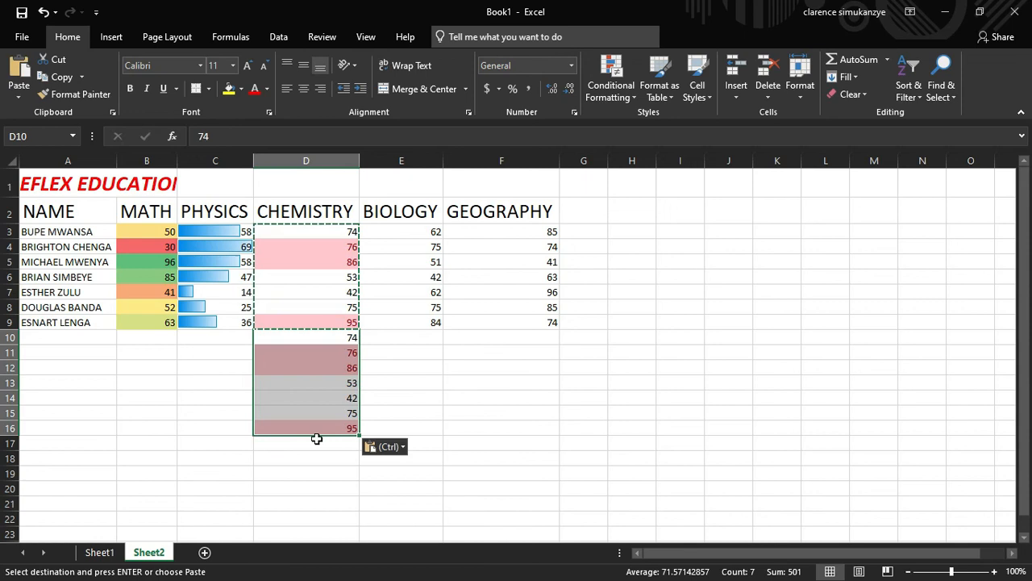
click(315, 442)
key(ctrl+v)
scroll(357, 387, down, 3)
scroll(357, 387, up, 3)
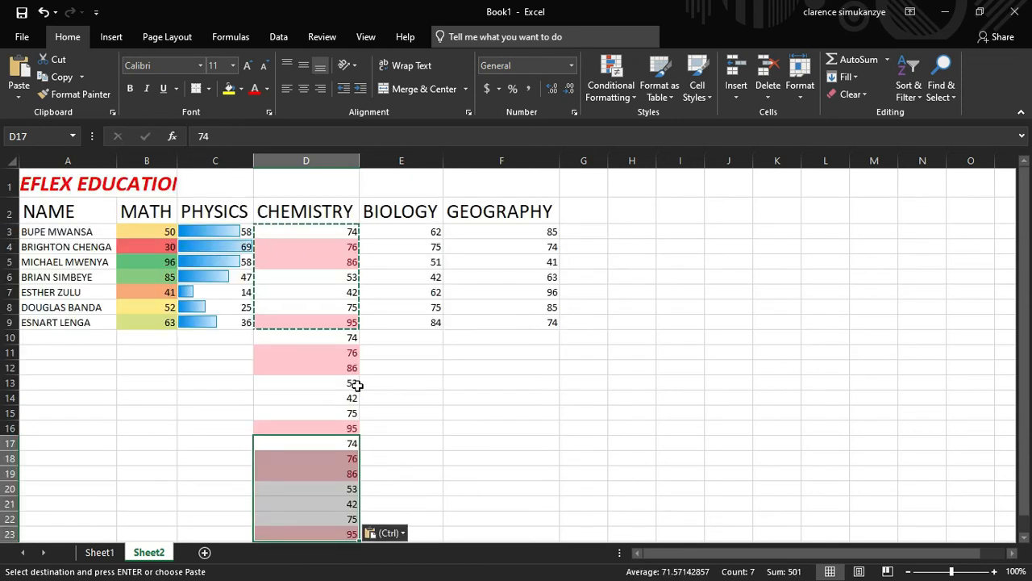
key(ctrl+z)
key(ctrl+z)
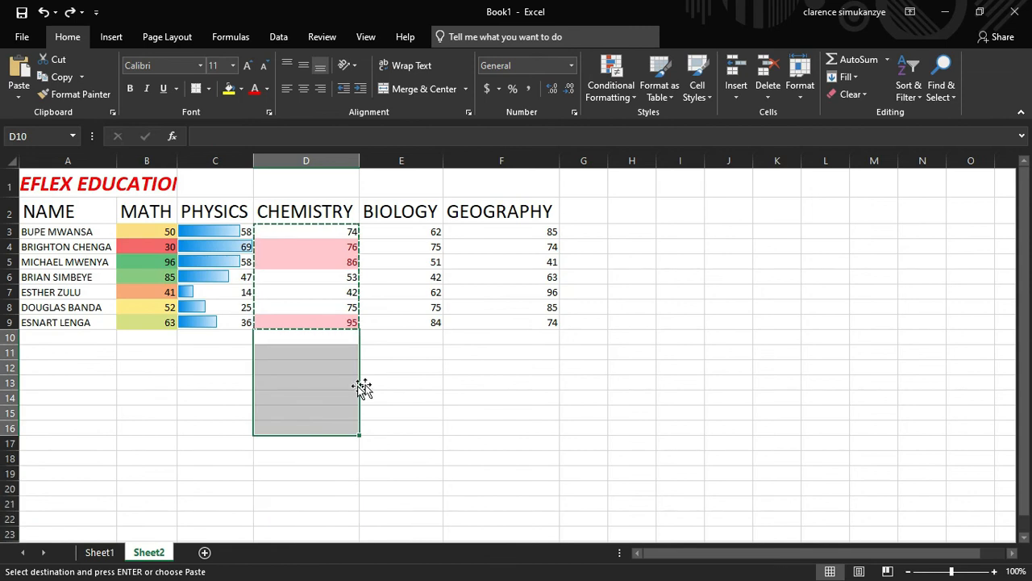
click(403, 382)
drag(423, 229, 424, 320)
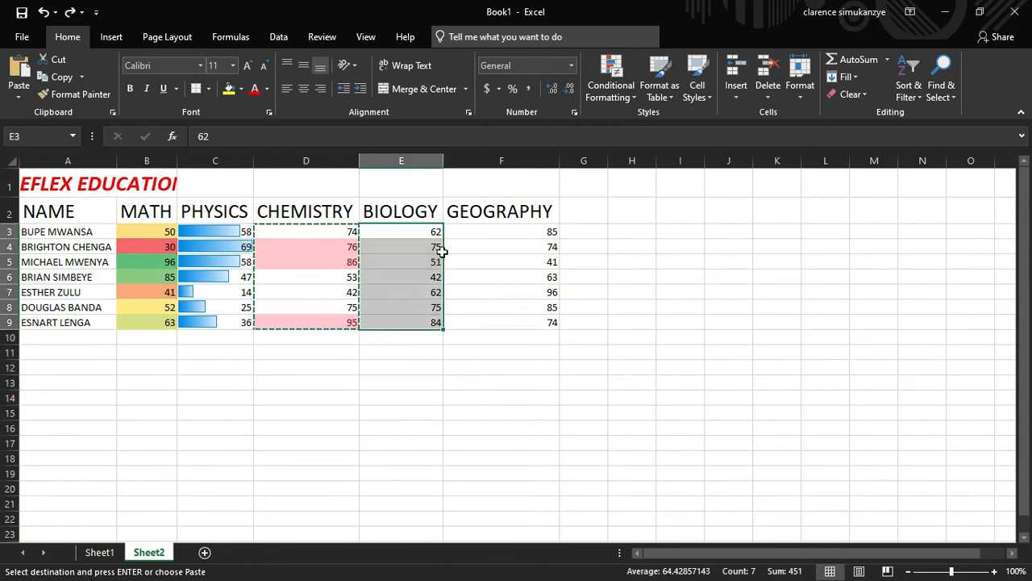
Add a Below Average rule with Red Text to the BIOLOGY scores
click(610, 91)
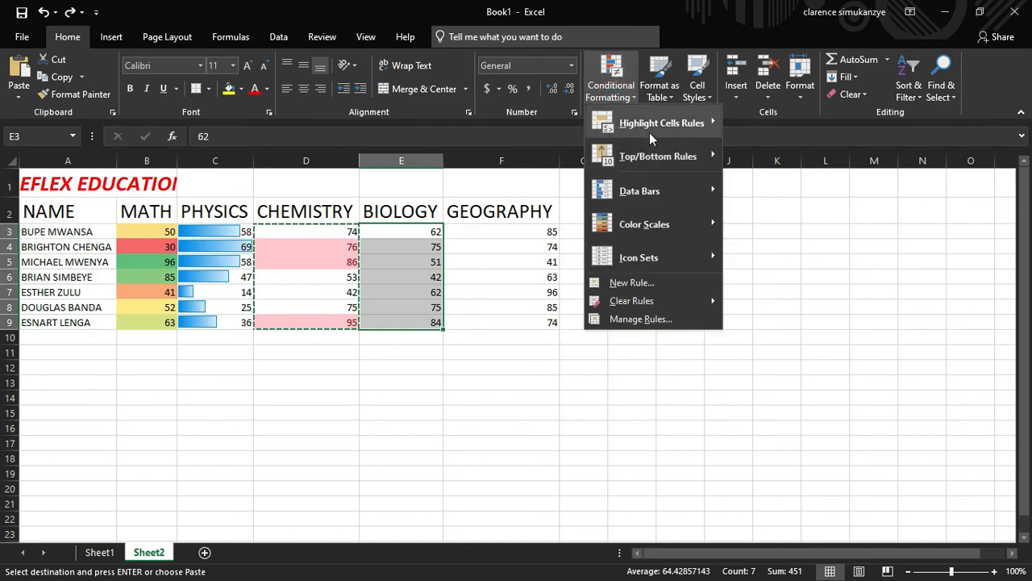
mouse_move(677, 155)
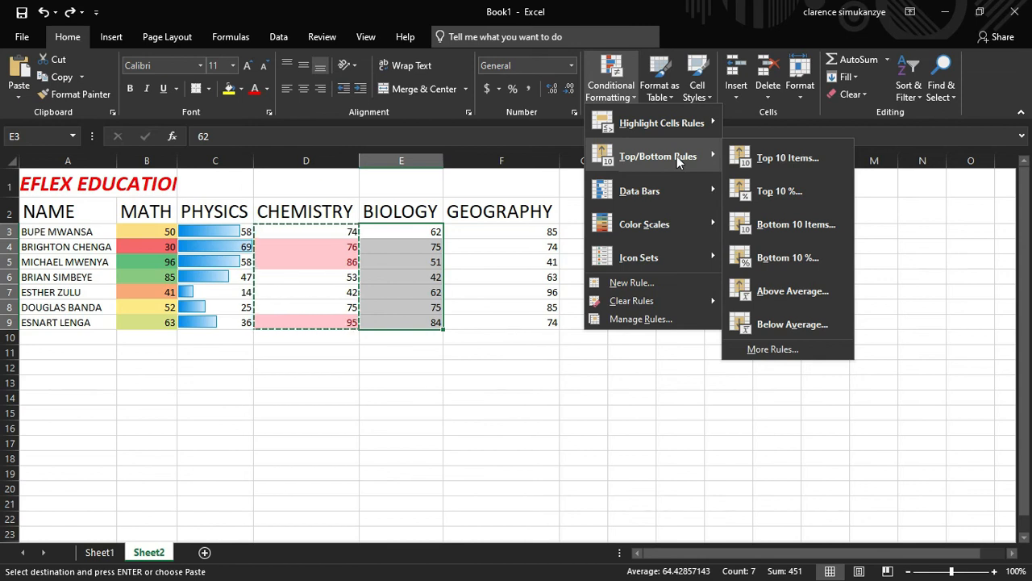
click(814, 330)
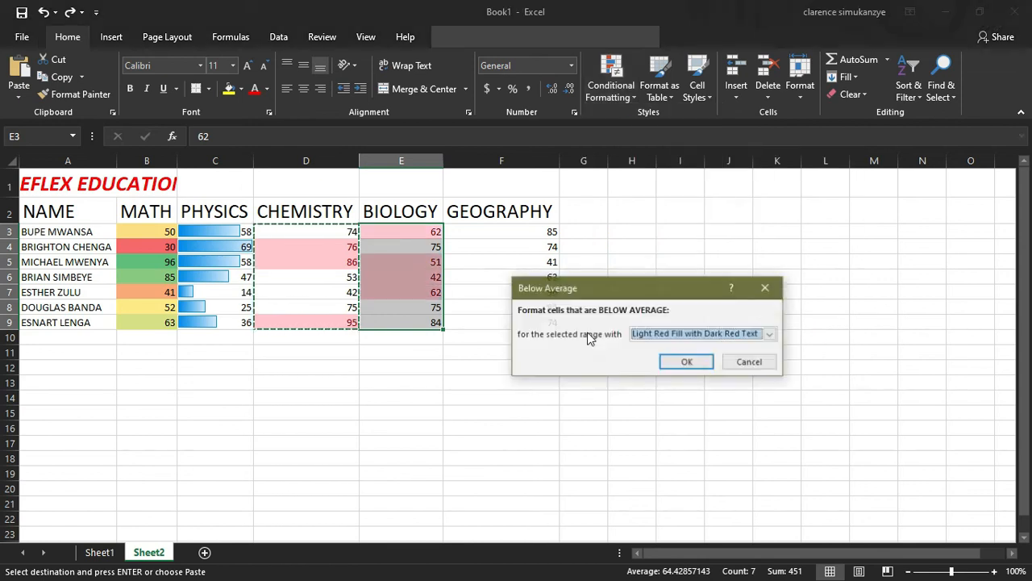
click(768, 334)
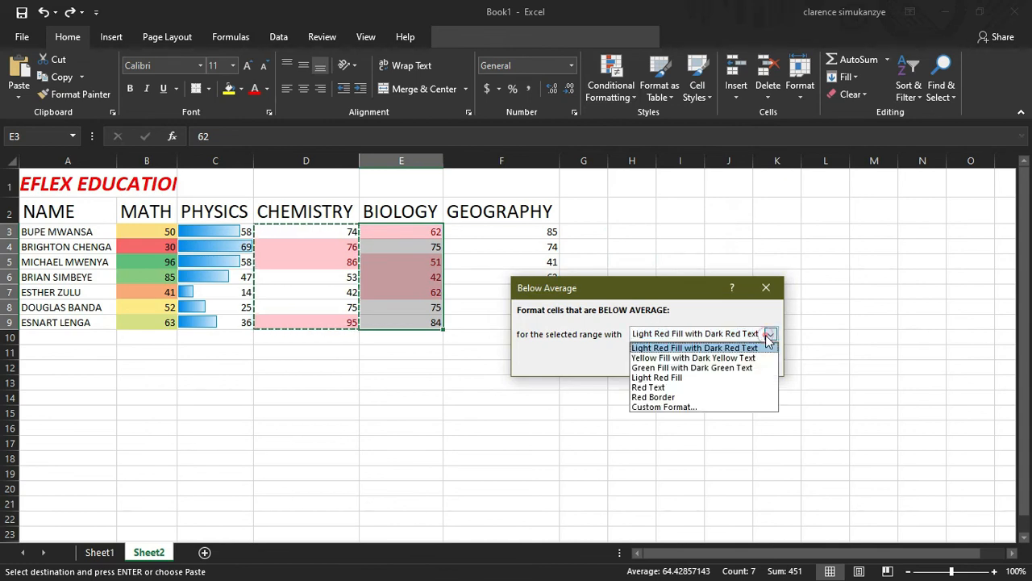
click(682, 386)
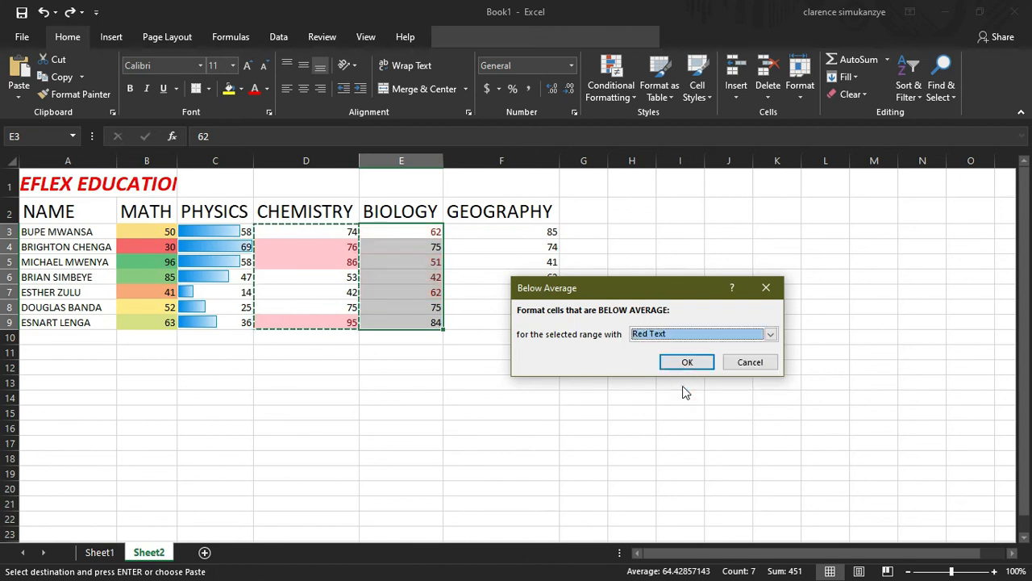
click(727, 337)
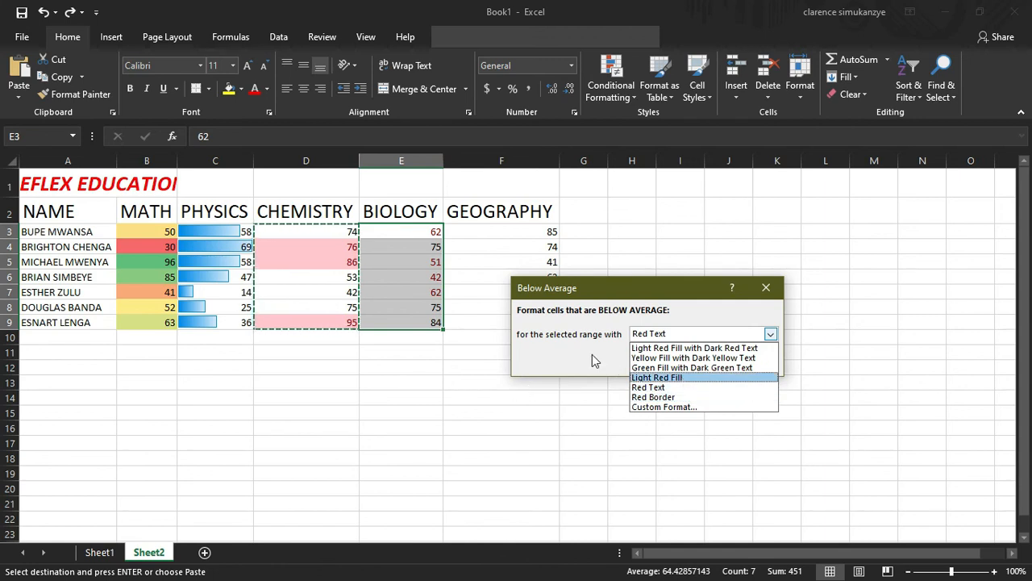
click(685, 360)
click(686, 361)
click(522, 368)
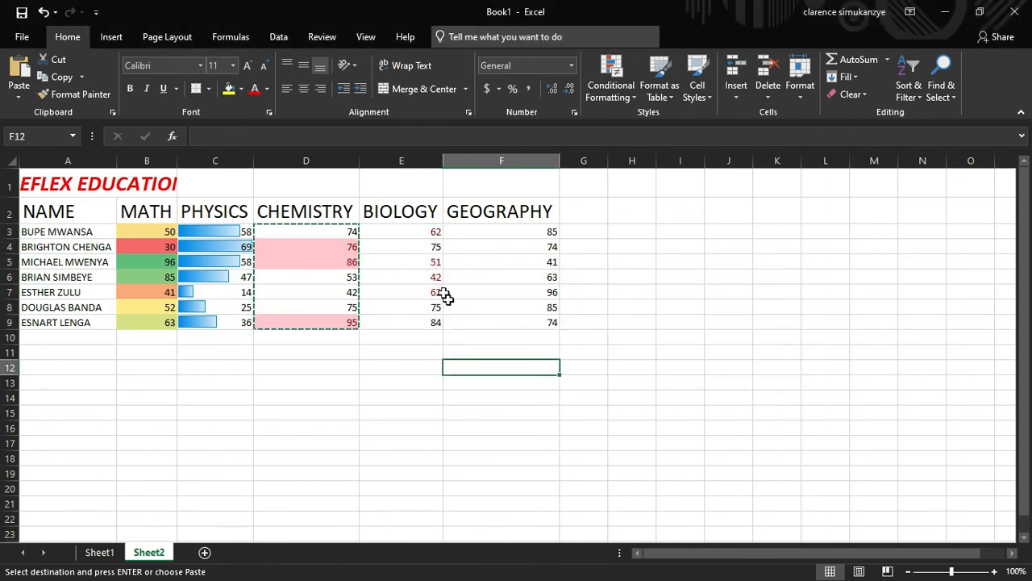
Review the red below-average BIOLOGY scores from E7 up to E3
click(435, 292)
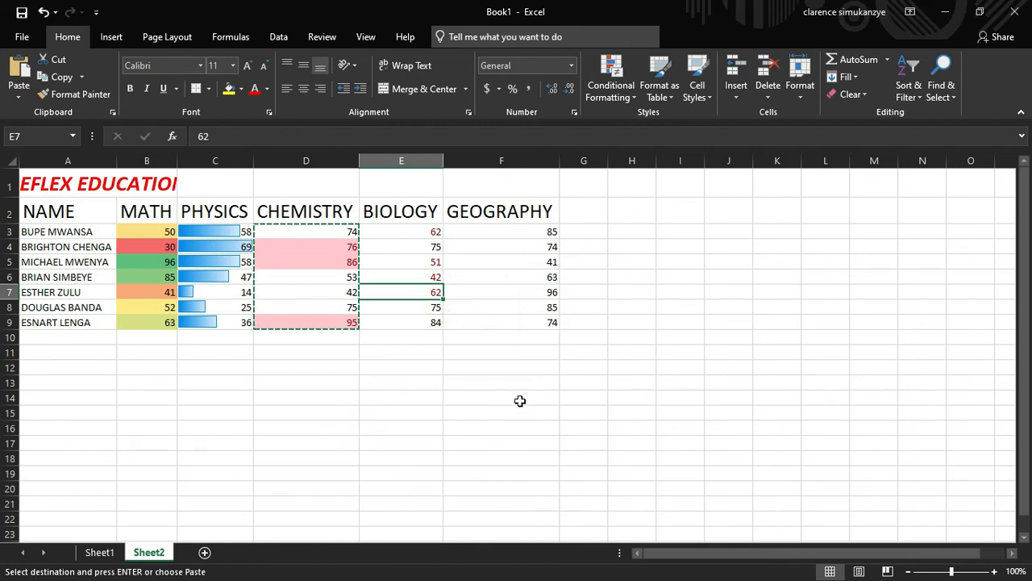
key(Up)
key(Up)
key(Up)
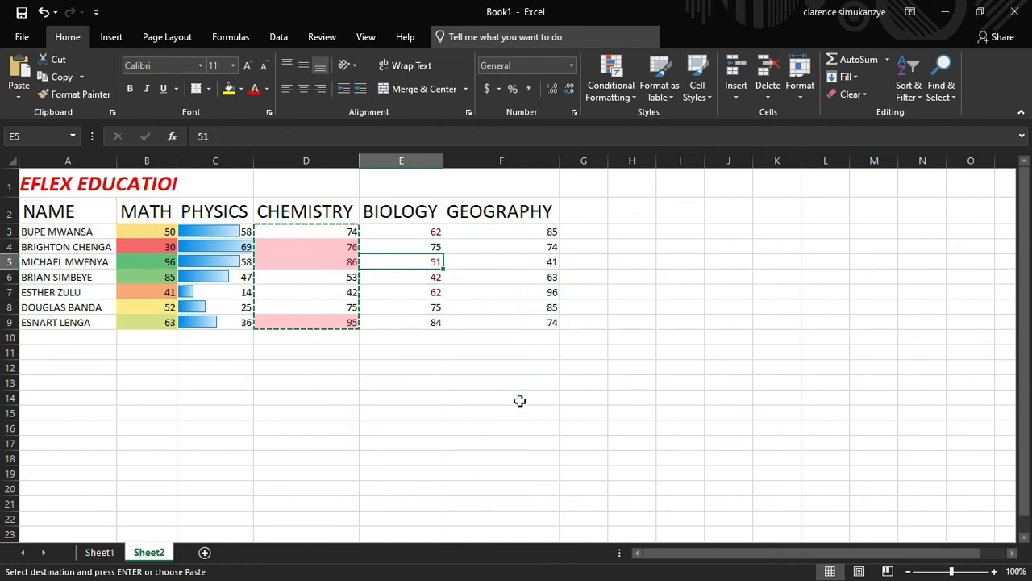
key(Up)
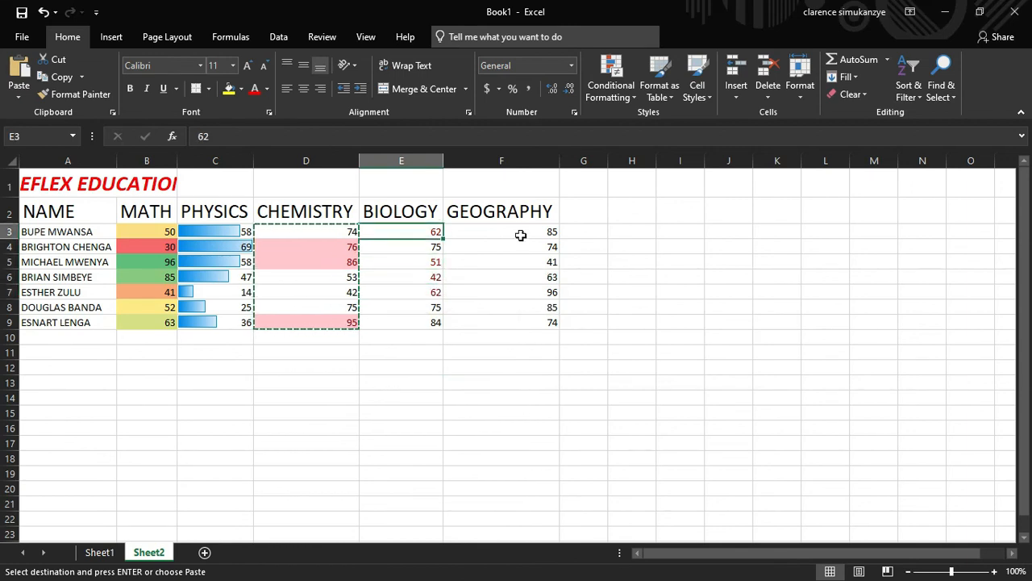
Select the GEOGRAPHY scores F3:F9 and show the Conditional Formatting Icon Sets gallery
drag(521, 235, 530, 323)
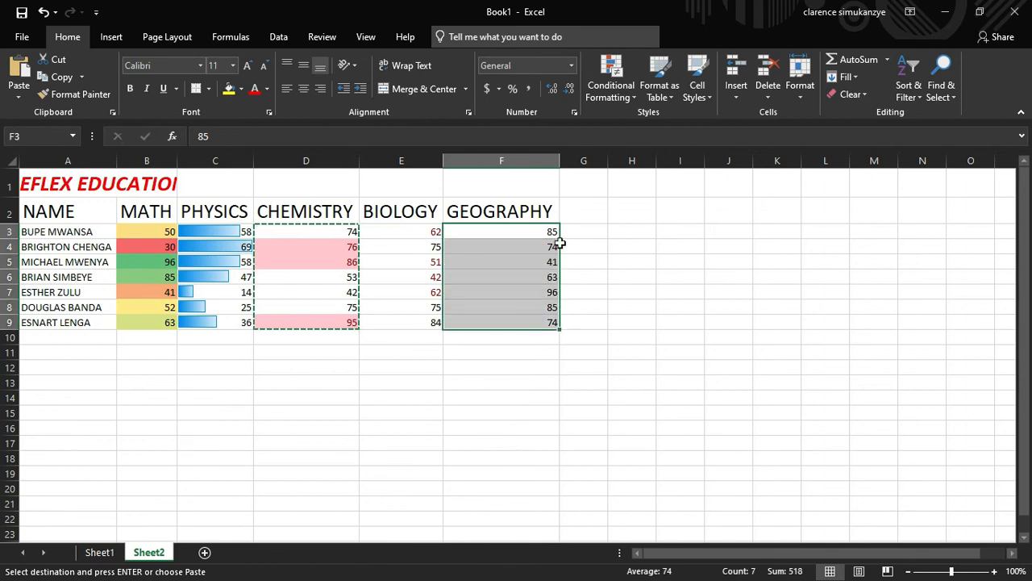
click(605, 95)
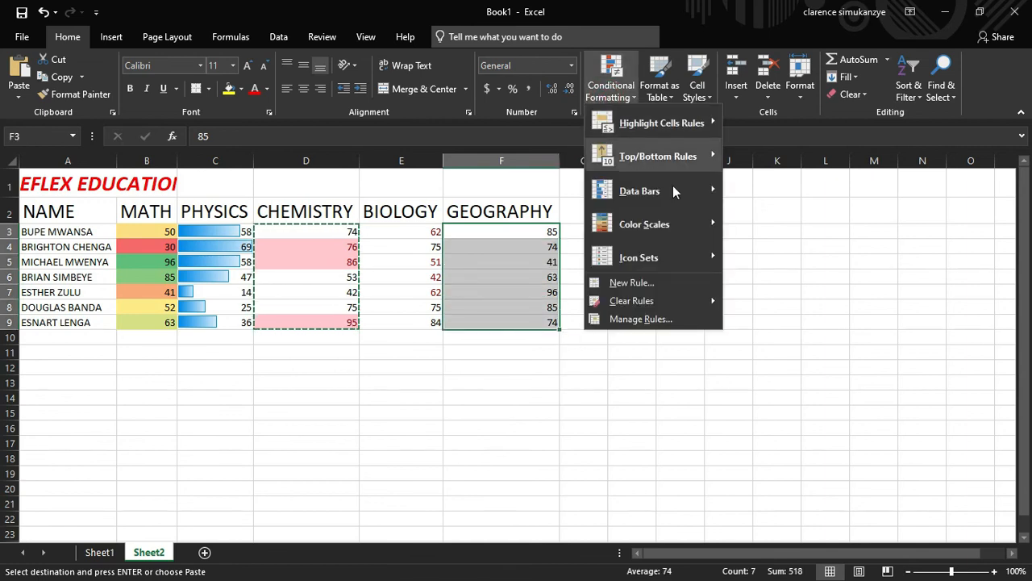
click(692, 255)
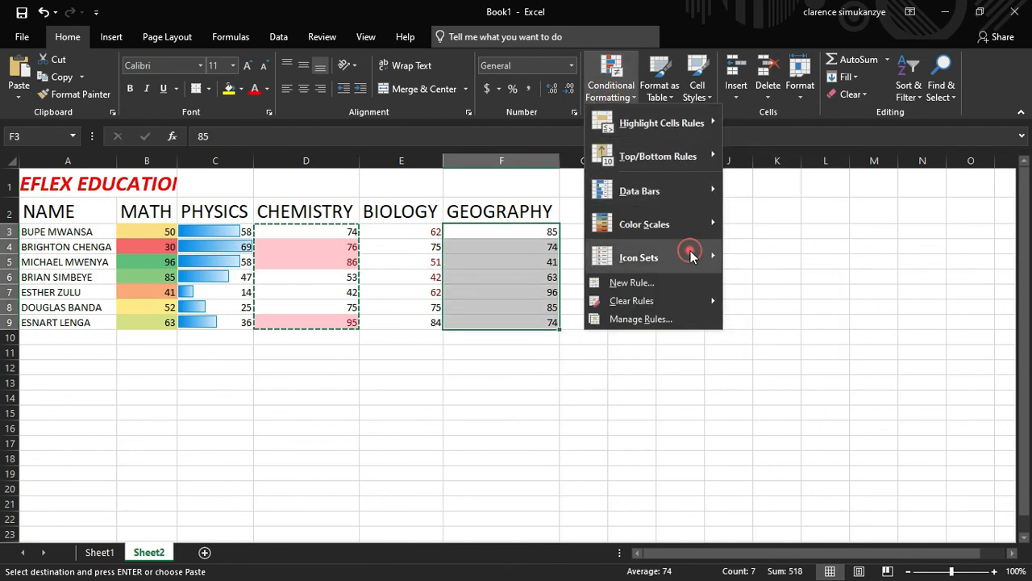